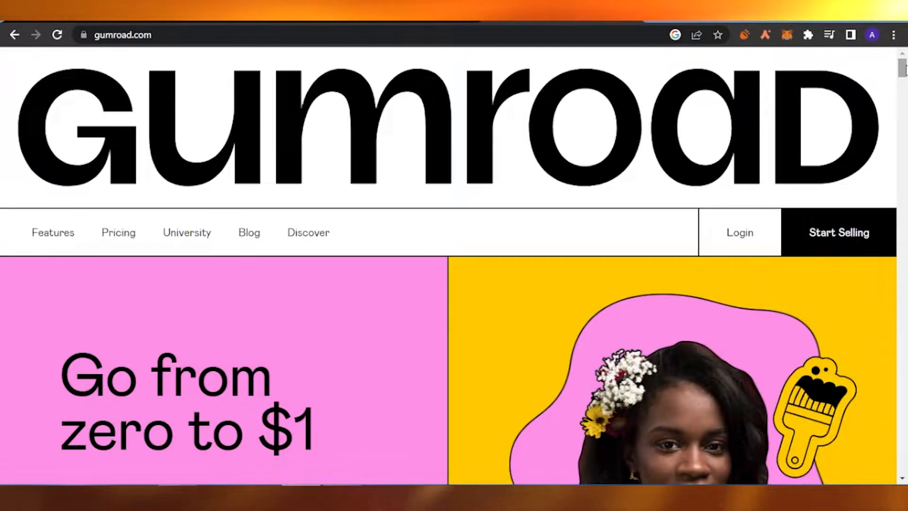
Step: Look over the Gumroad homepage introduction and the diagram explaining the Gumroad Way
{"action": "scroll", "coordinate": [904, 70], "scroll_direction": "down", "scroll_amount": 5}
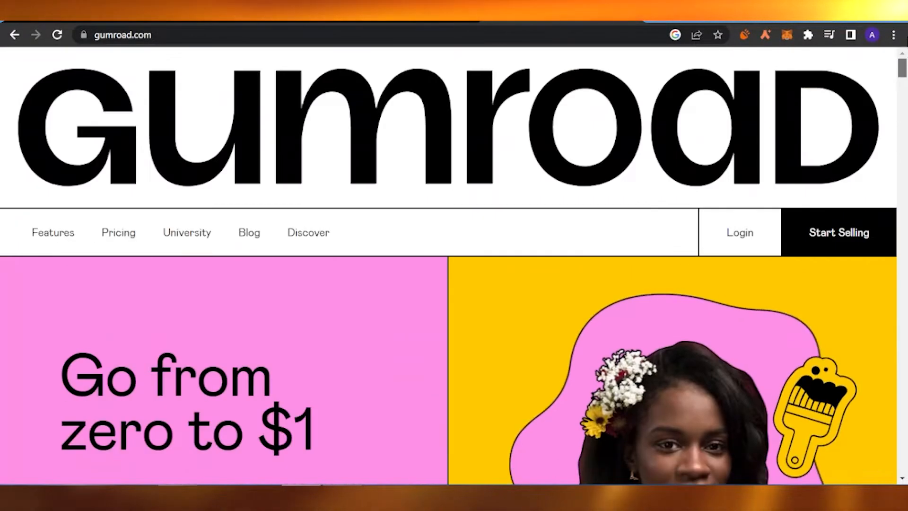
{"action": "scroll", "coordinate": [454, 283], "scroll_direction": "down", "scroll_amount": 10}
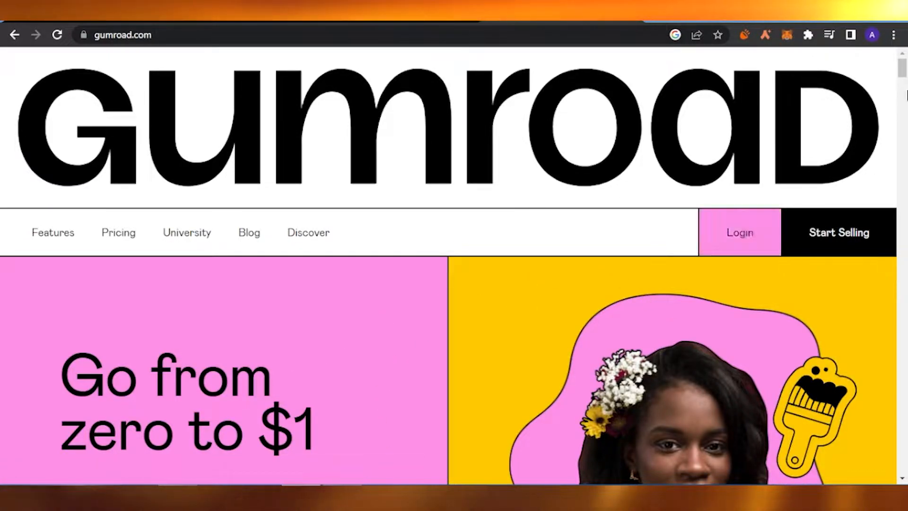
{"action": "scroll", "coordinate": [899, 77], "scroll_direction": "down", "scroll_amount": 3}
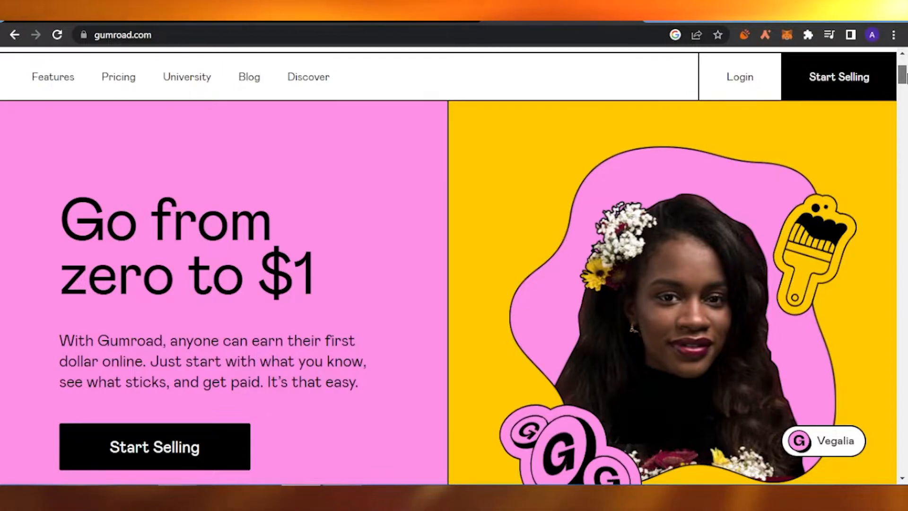
{"action": "left_click_drag", "start_coordinate": [903, 76], "coordinate": [905, 96]}
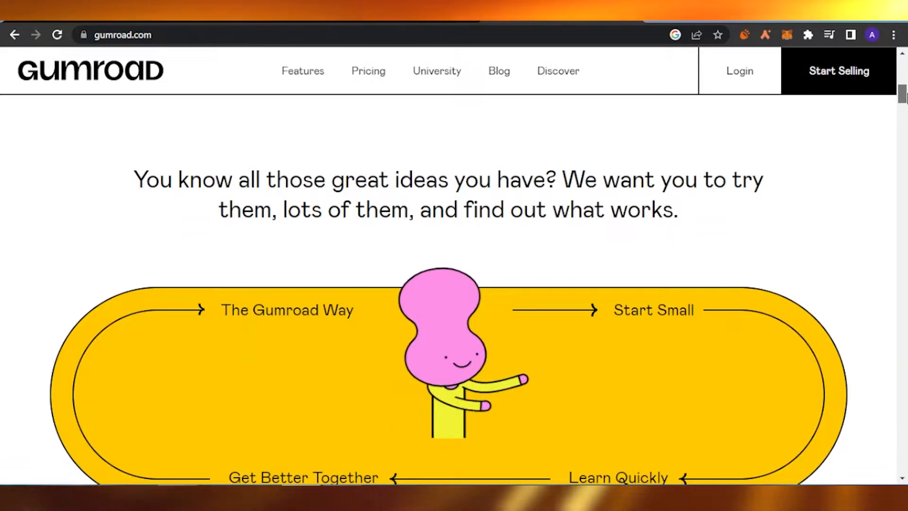
{"action": "left_click_drag", "start_coordinate": [907, 95], "coordinate": [906, 115]}
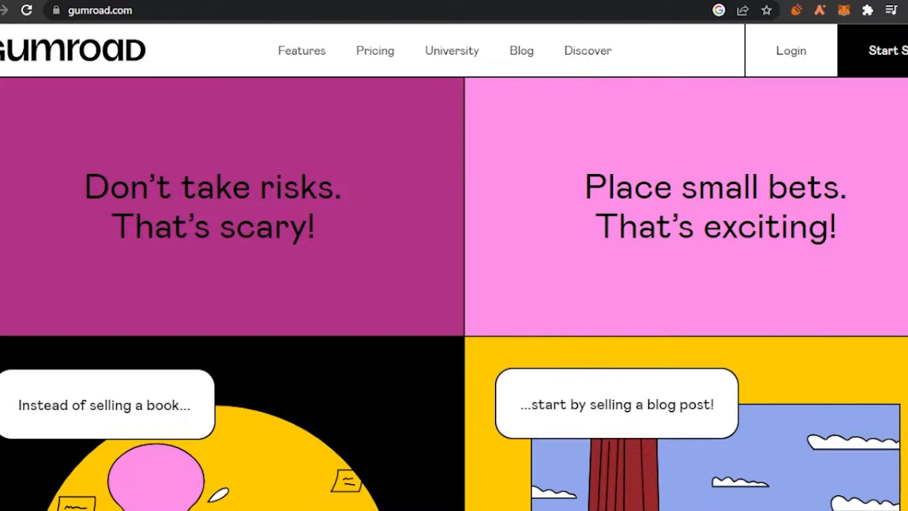
Step: Read the homepage comparison between taking risks and placing small bets, including the book and blog post examples
{"action": "scroll", "coordinate": [454, 293], "scroll_direction": "up", "scroll_amount": 12}
{"action": "scroll", "coordinate": [454, 293], "scroll_direction": "down", "scroll_amount": 13}
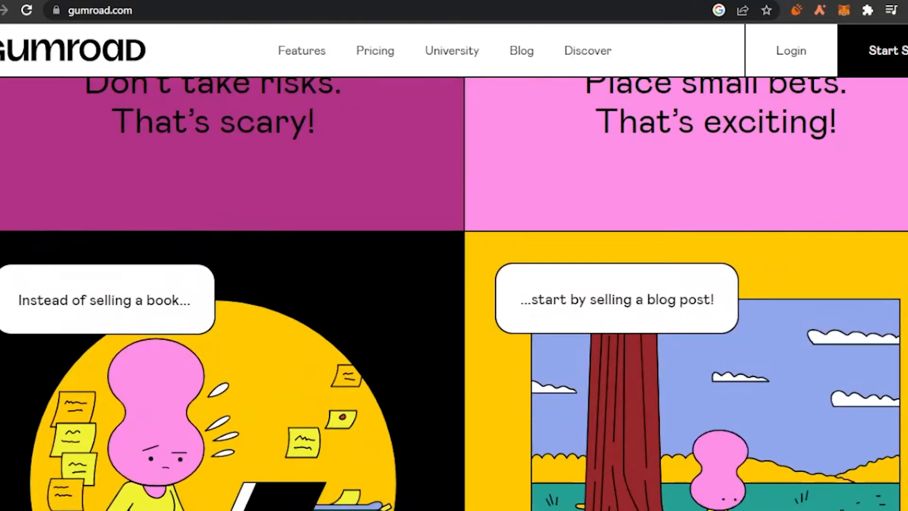
{"action": "scroll", "coordinate": [453, 307], "scroll_direction": "down", "scroll_amount": 3}
{"action": "scroll", "coordinate": [454, 293], "scroll_direction": "up", "scroll_amount": 6}
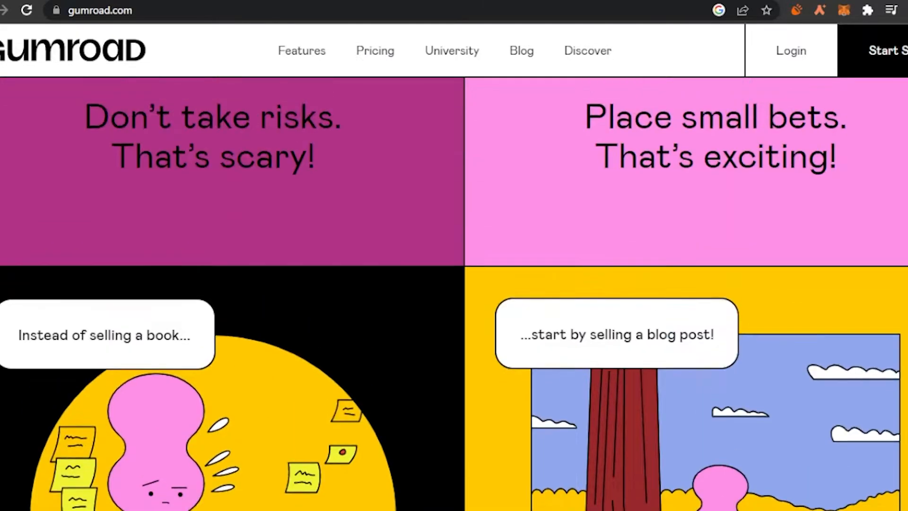
{"action": "scroll", "coordinate": [454, 293], "scroll_direction": "down", "scroll_amount": 1}
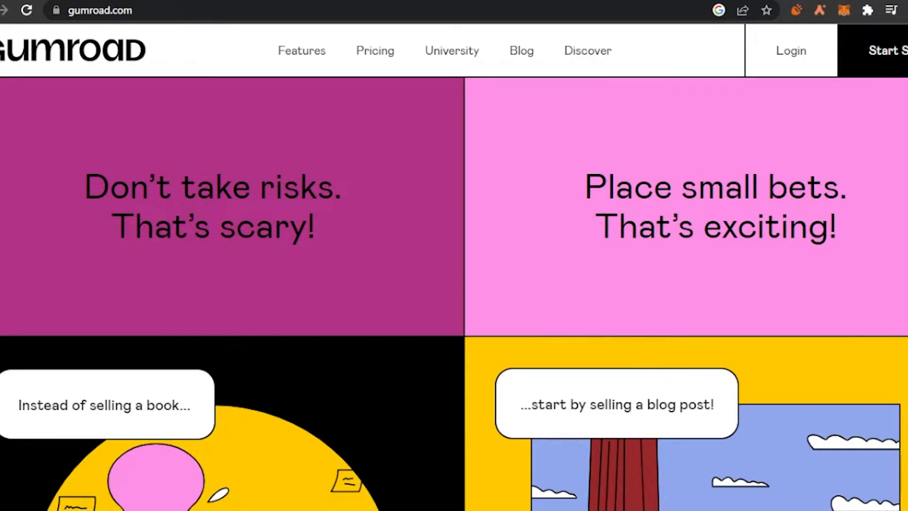
{"action": "scroll", "coordinate": [454, 293], "scroll_direction": "up", "scroll_amount": 6}
{"action": "scroll", "coordinate": [454, 293], "scroll_direction": "down", "scroll_amount": 6}
{"action": "scroll", "coordinate": [454, 293], "scroll_direction": "up", "scroll_amount": 1}
{"action": "scroll", "coordinate": [454, 293], "scroll_direction": "down", "scroll_amount": 1}
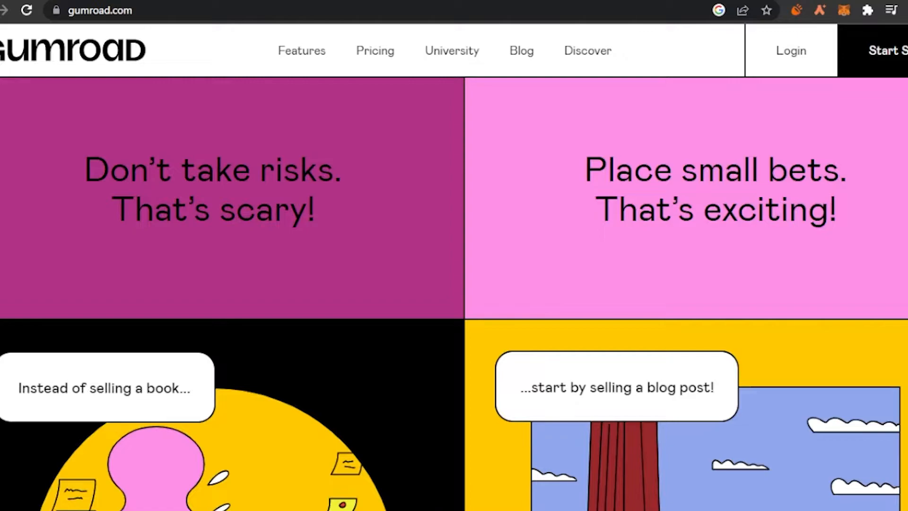
{"action": "scroll", "coordinate": [454, 294], "scroll_direction": "up", "scroll_amount": 1}
{"action": "scroll", "coordinate": [454, 294], "scroll_direction": "down", "scroll_amount": 1}
{"action": "scroll", "coordinate": [454, 293], "scroll_direction": "down", "scroll_amount": 1}
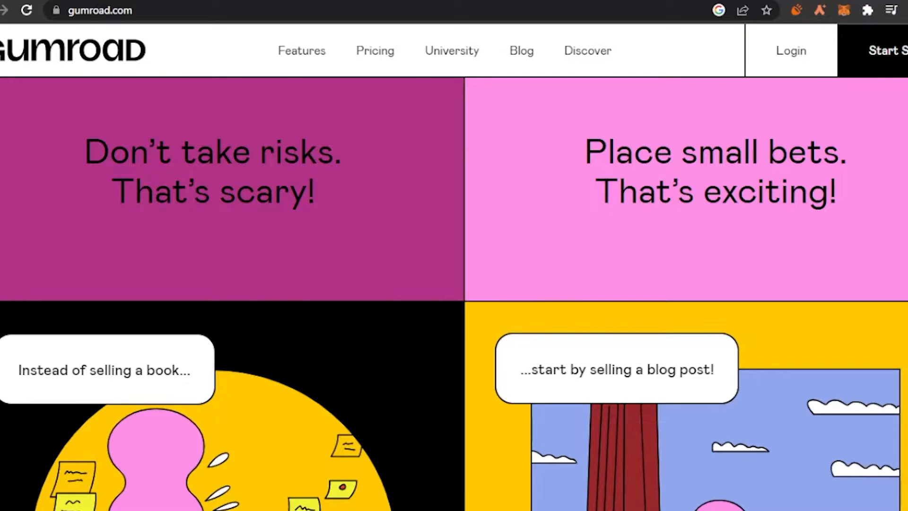
Step: Review the "Make your own road" and "Sell anything" sections, including the list of product ideas
{"action": "scroll", "coordinate": [454, 293], "scroll_direction": "down", "scroll_amount": 10}
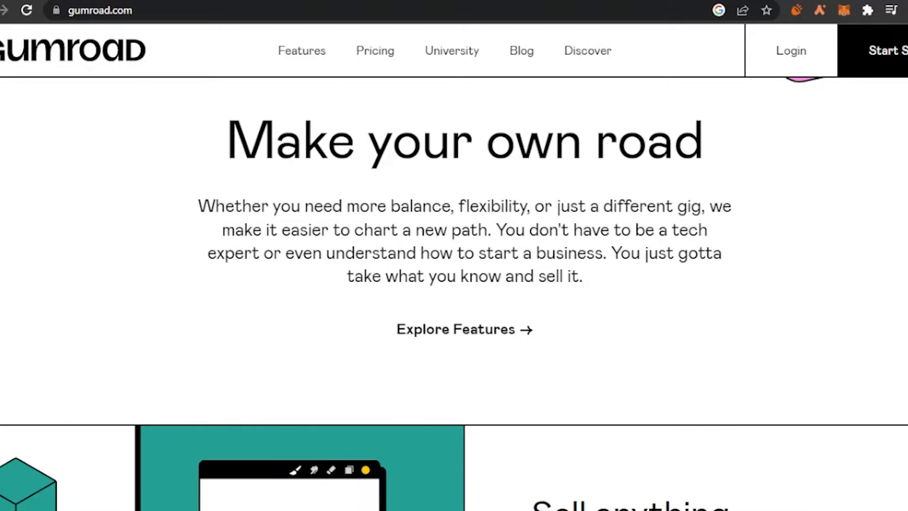
{"action": "scroll", "coordinate": [454, 293], "scroll_direction": "down", "scroll_amount": 8}
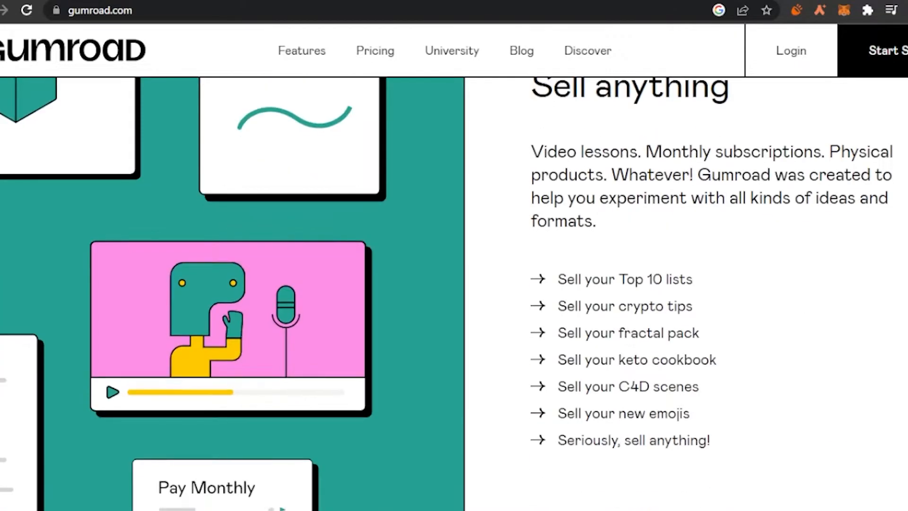
{"action": "scroll", "coordinate": [454, 293], "scroll_direction": "up", "scroll_amount": 1}
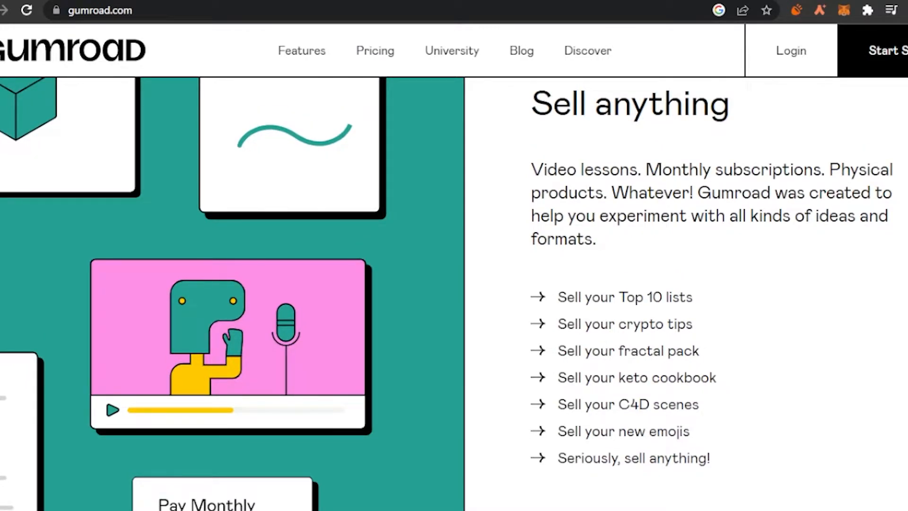
{"action": "scroll", "coordinate": [454, 294], "scroll_direction": "down", "scroll_amount": 1}
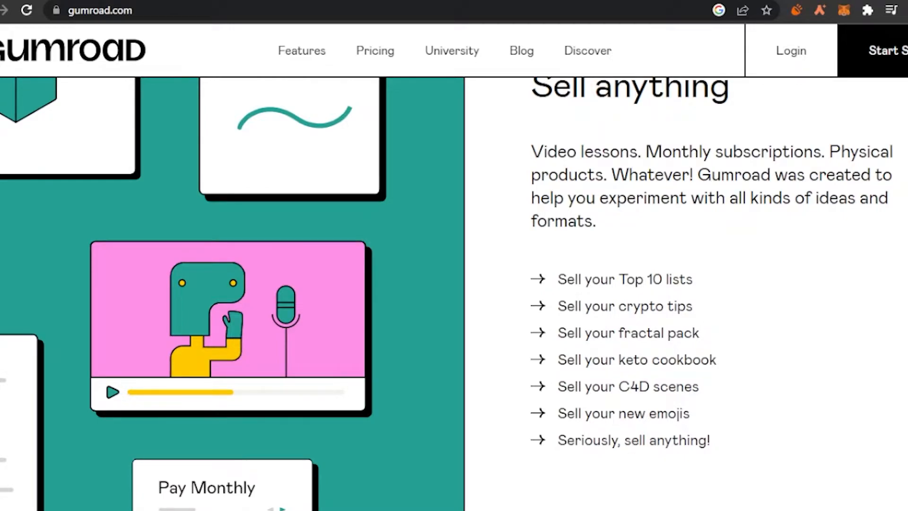
{"action": "scroll", "coordinate": [454, 293], "scroll_direction": "down", "scroll_amount": 10}
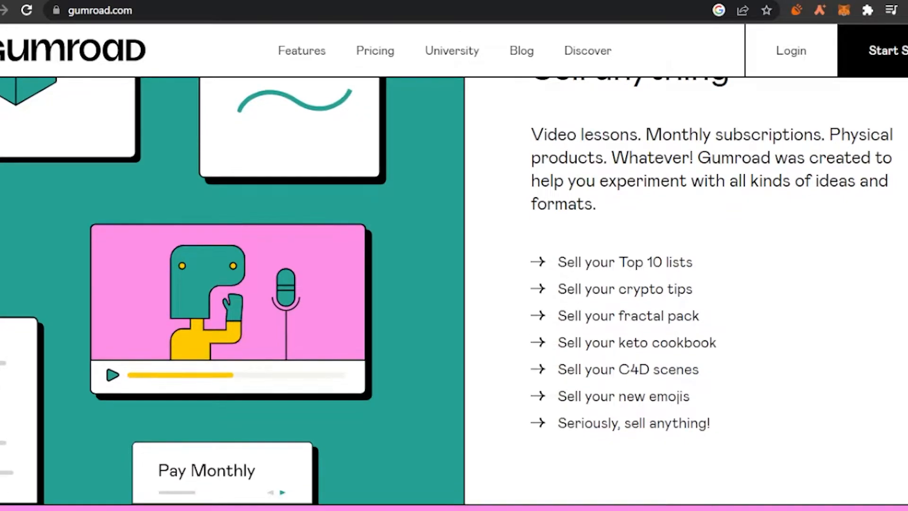
{"action": "scroll", "coordinate": [454, 293], "scroll_direction": "up", "scroll_amount": 2}
{"action": "scroll", "coordinate": [454, 293], "scroll_direction": "down", "scroll_amount": 6}
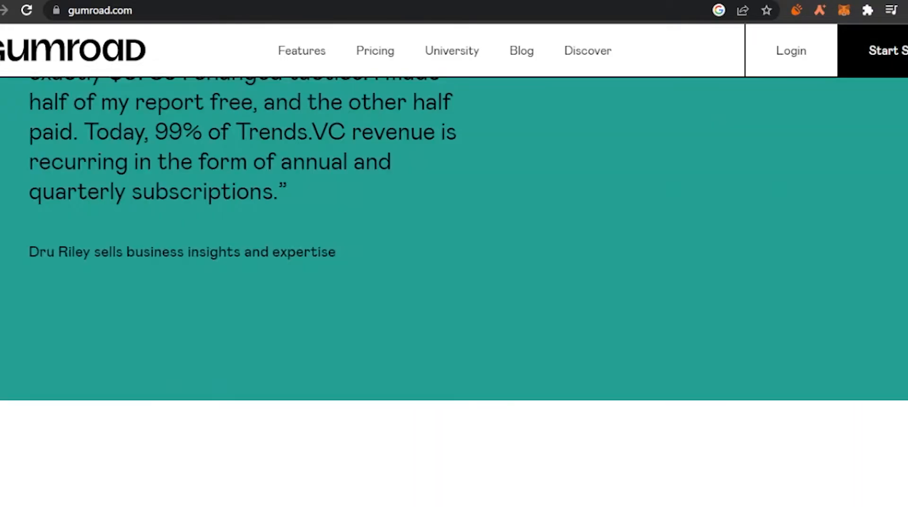
Step: Read the "Sell to anyone" and "Sell anywhere" sections about audience, payment and storefront options
{"action": "scroll", "coordinate": [454, 293], "scroll_direction": "down", "scroll_amount": 4}
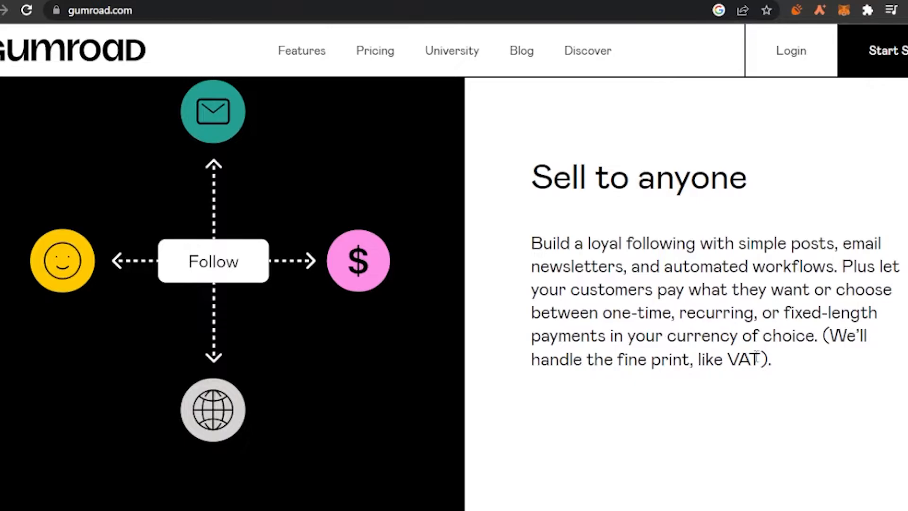
{"action": "scroll", "coordinate": [454, 294], "scroll_direction": "down", "scroll_amount": 12}
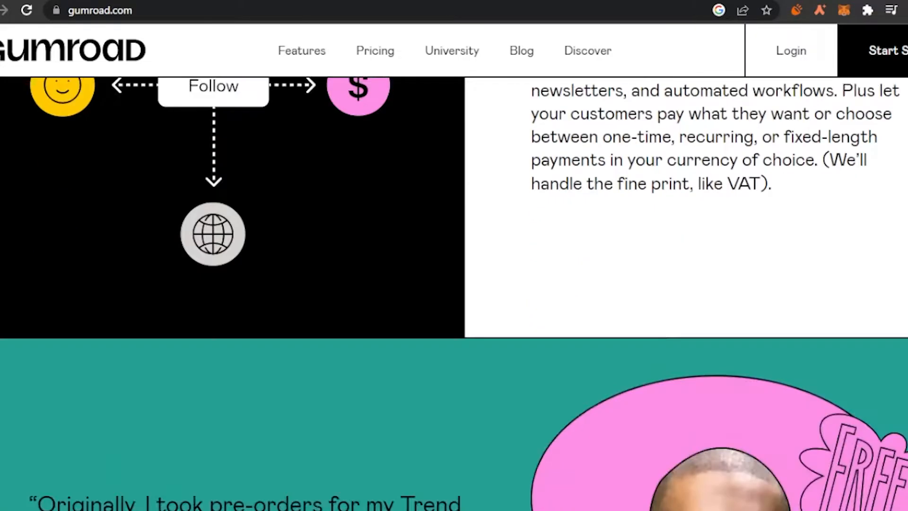
{"action": "scroll", "coordinate": [454, 294], "scroll_direction": "up", "scroll_amount": 4}
{"action": "scroll", "coordinate": [454, 293], "scroll_direction": "down", "scroll_amount": 6}
{"action": "scroll", "coordinate": [454, 293], "scroll_direction": "down", "scroll_amount": 8}
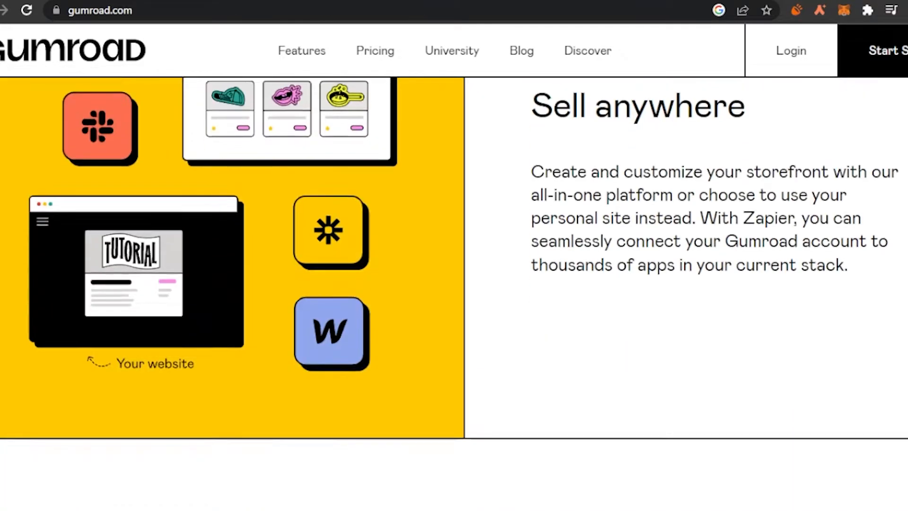
{"action": "scroll", "coordinate": [454, 293], "scroll_direction": "up", "scroll_amount": 2}
{"action": "scroll", "coordinate": [454, 293], "scroll_direction": "down", "scroll_amount": 1}
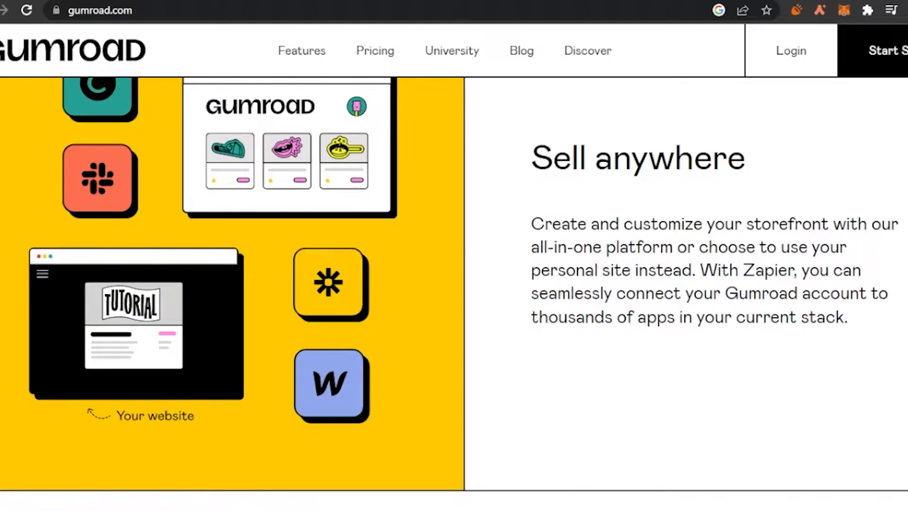
Step: Browse the best-selling product categories for inspiration, from 3D through Writing & Publishing
{"action": "scroll", "coordinate": [454, 293], "scroll_direction": "down", "scroll_amount": 15}
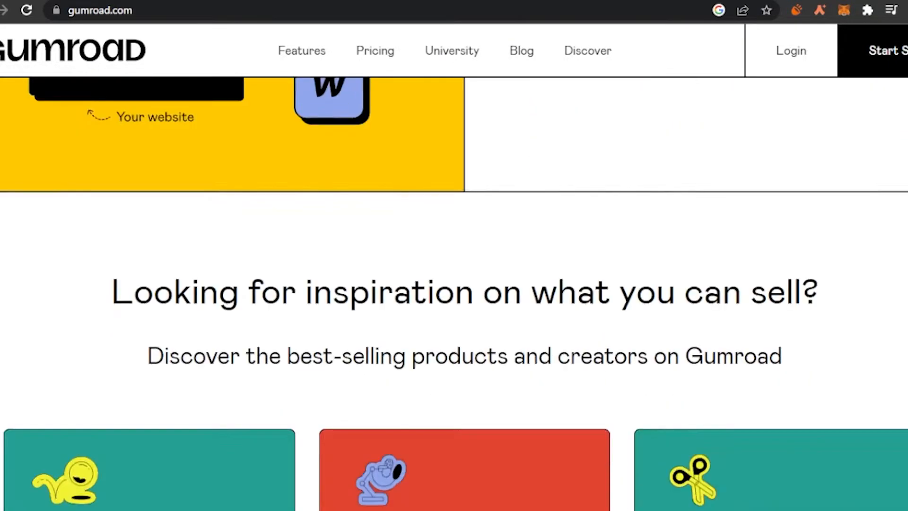
{"action": "scroll", "coordinate": [454, 293], "scroll_direction": "up", "scroll_amount": 10}
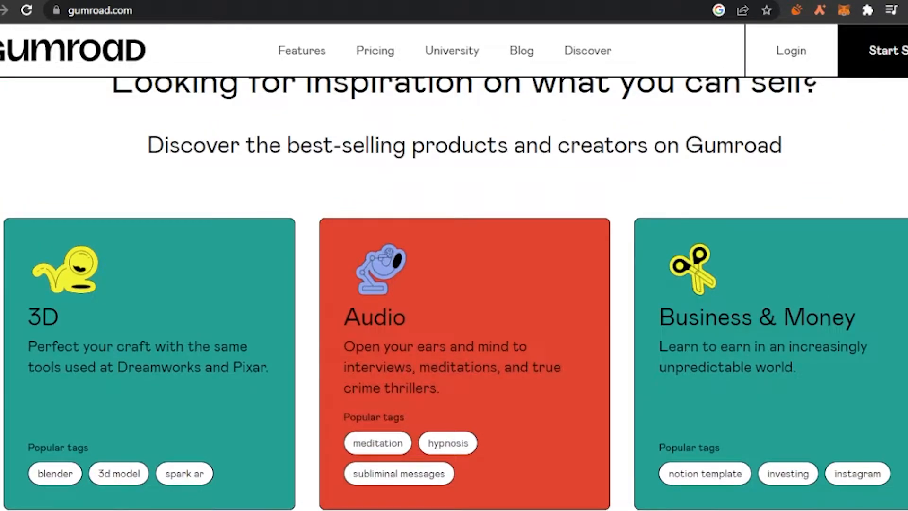
{"action": "scroll", "coordinate": [454, 293], "scroll_direction": "down", "scroll_amount": 5}
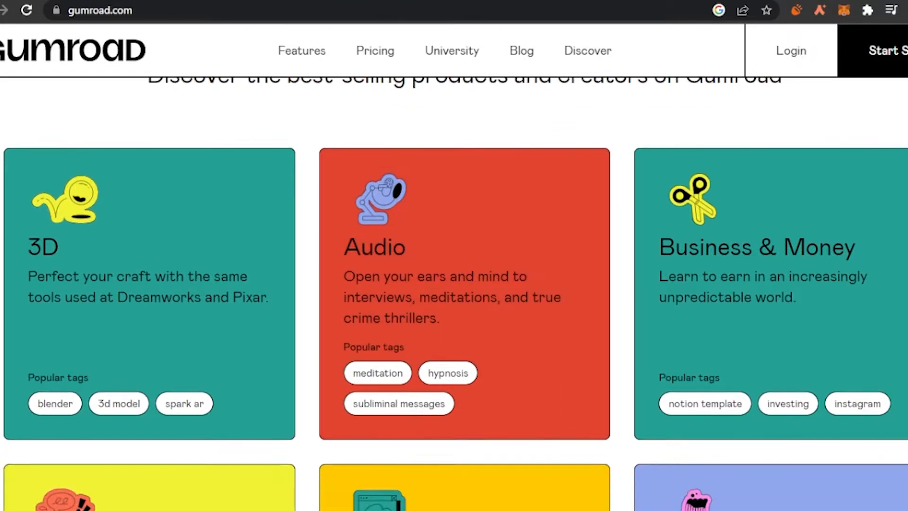
{"action": "scroll", "coordinate": [454, 293], "scroll_direction": "down", "scroll_amount": 2}
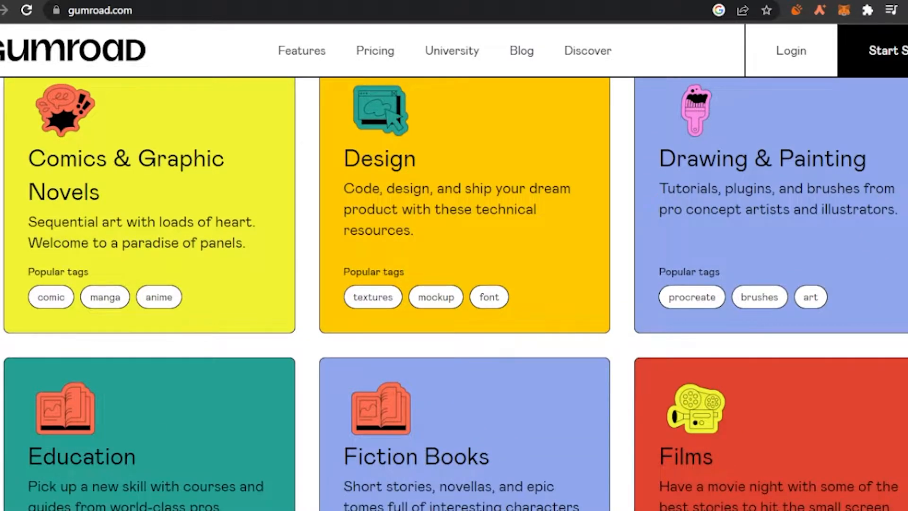
{"action": "scroll", "coordinate": [454, 293], "scroll_direction": "down", "scroll_amount": 5}
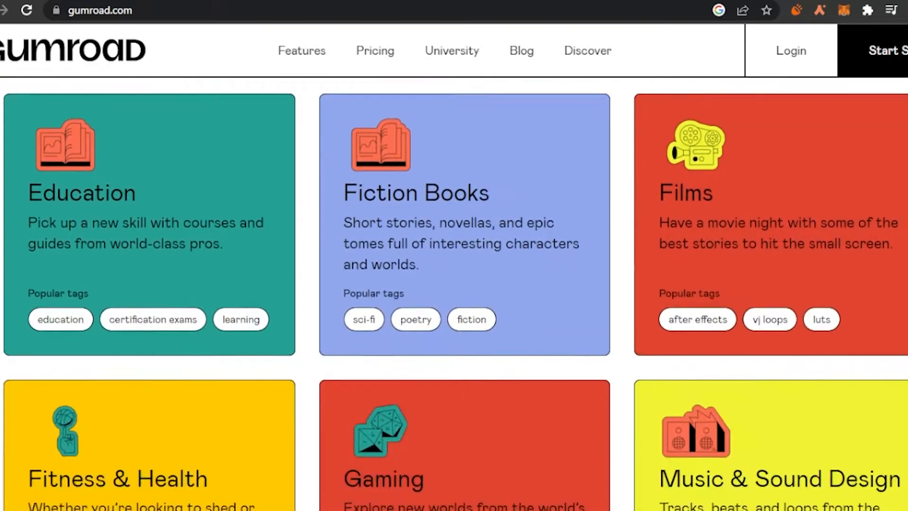
{"action": "scroll", "coordinate": [454, 293], "scroll_direction": "down", "scroll_amount": 5}
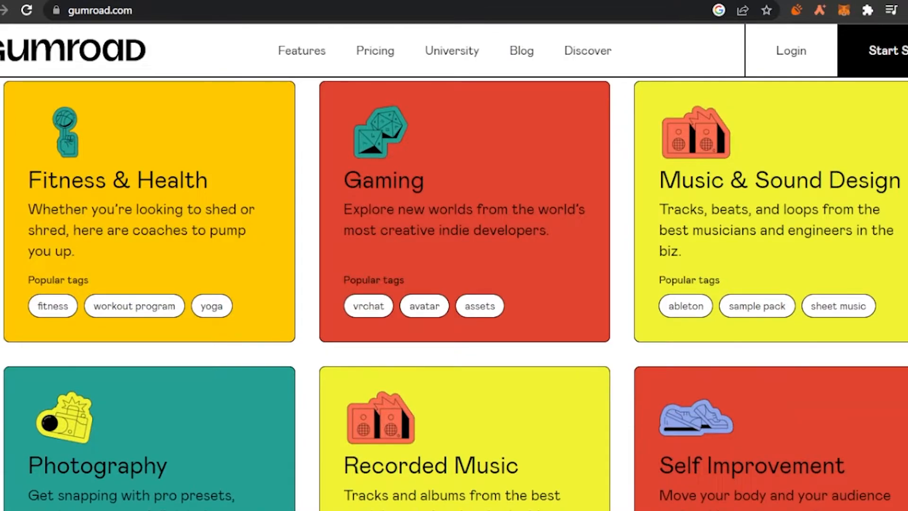
{"action": "scroll", "coordinate": [454, 293], "scroll_direction": "down", "scroll_amount": 5}
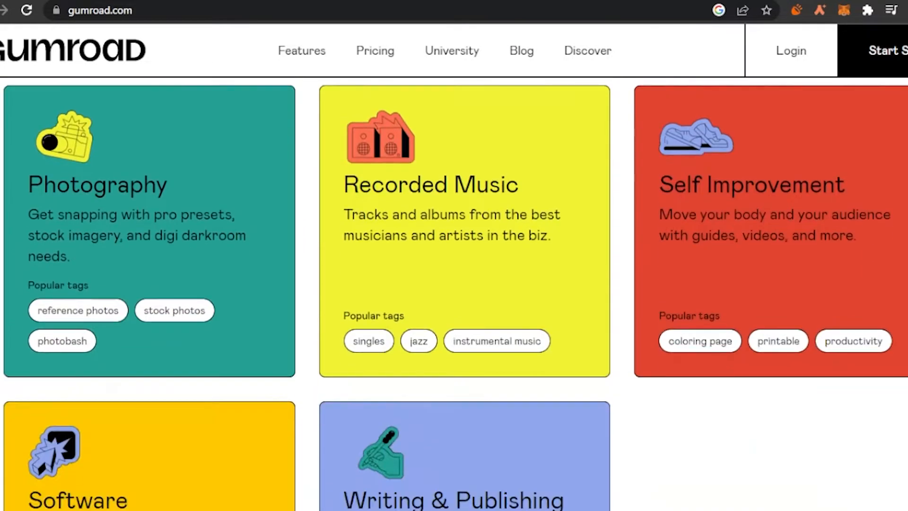
{"action": "scroll", "coordinate": [454, 293], "scroll_direction": "down", "scroll_amount": 5}
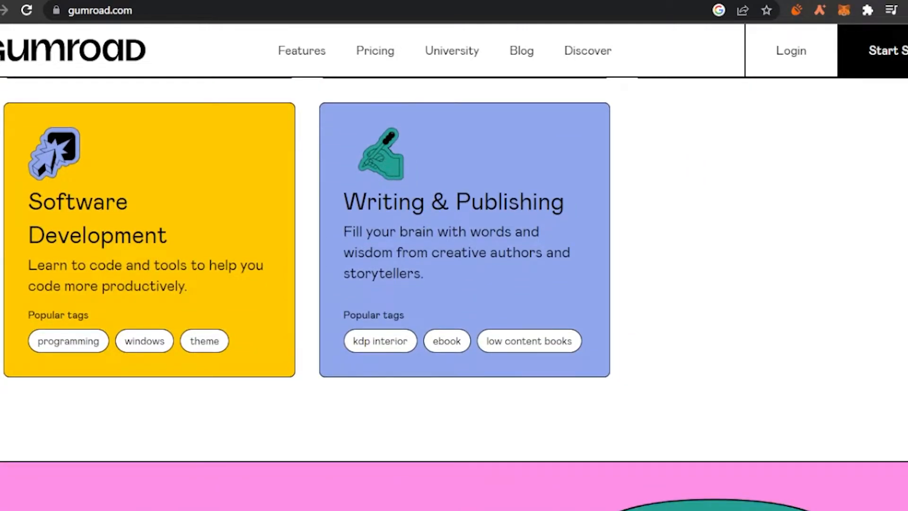
{"action": "scroll", "coordinate": [454, 293], "scroll_direction": "down", "scroll_amount": 15}
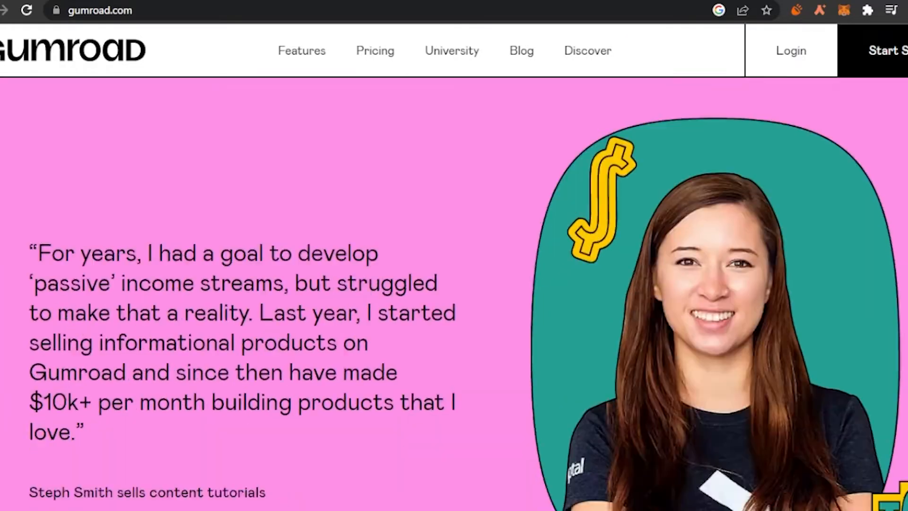
Step: Return to the beginning of the homepage and open the sign-up page for new sellers
{"action": "scroll", "coordinate": [454, 293], "scroll_direction": "up", "scroll_amount": 20}
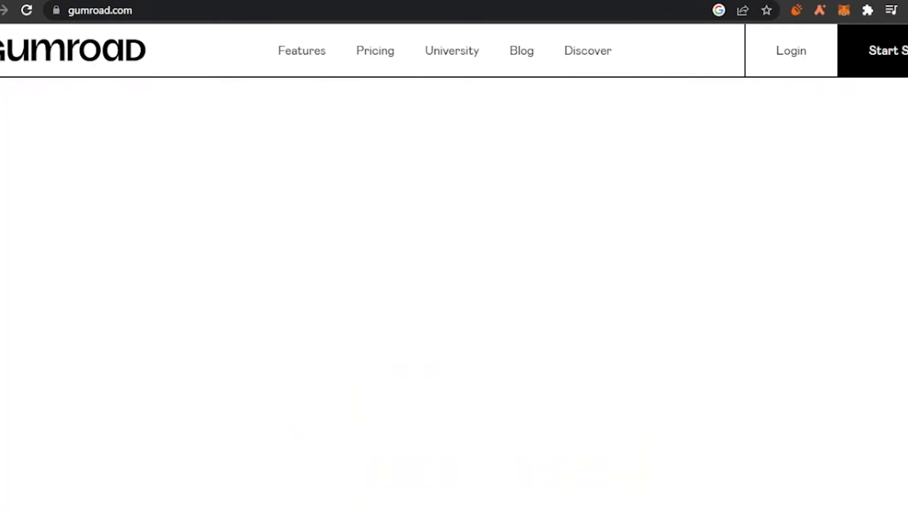
{"action": "scroll", "coordinate": [454, 293], "scroll_direction": "up", "scroll_amount": 10}
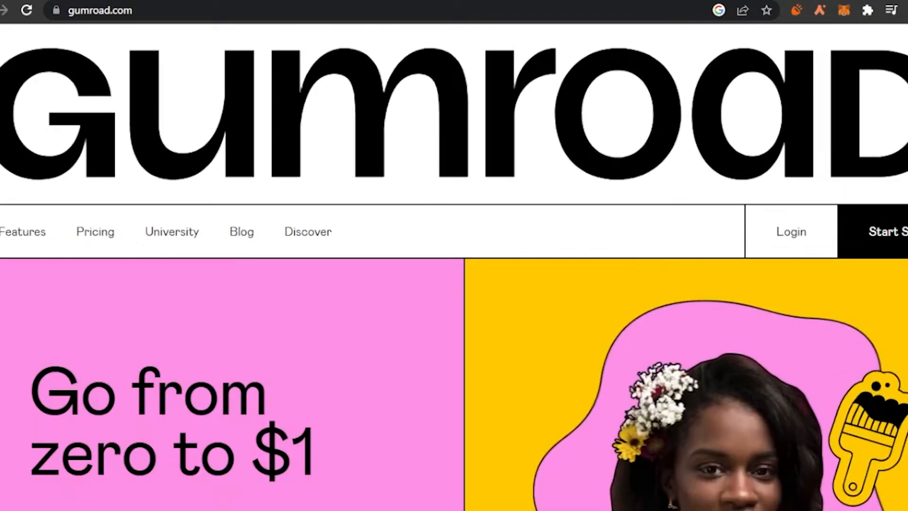
{"action": "left_click", "coordinate": [903, 239]}
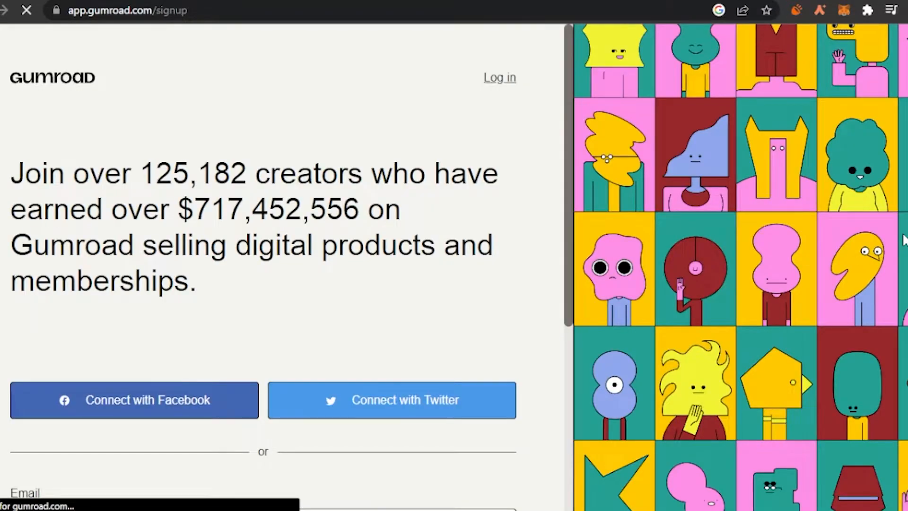
Step: Log in with the Twitter account and authorize Gumroad to access it
{"action": "left_click_drag", "start_coordinate": [570, 175], "coordinate": [617, 316]}
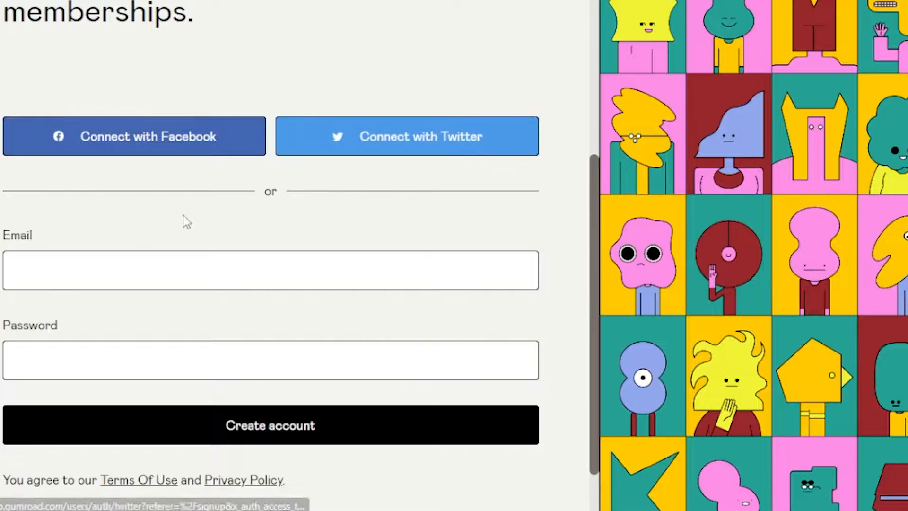
{"action": "left_click", "coordinate": [136, 121]}
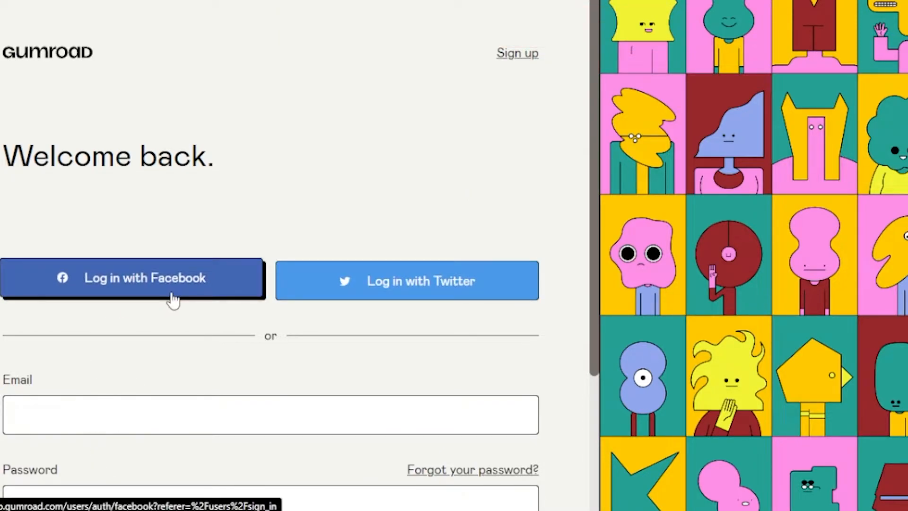
{"action": "left_click", "coordinate": [437, 271]}
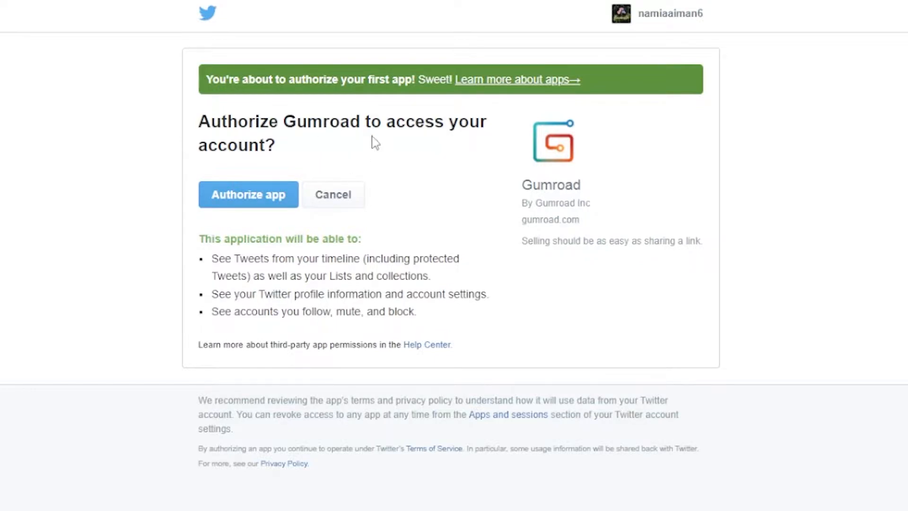
{"action": "left_click", "coordinate": [259, 199]}
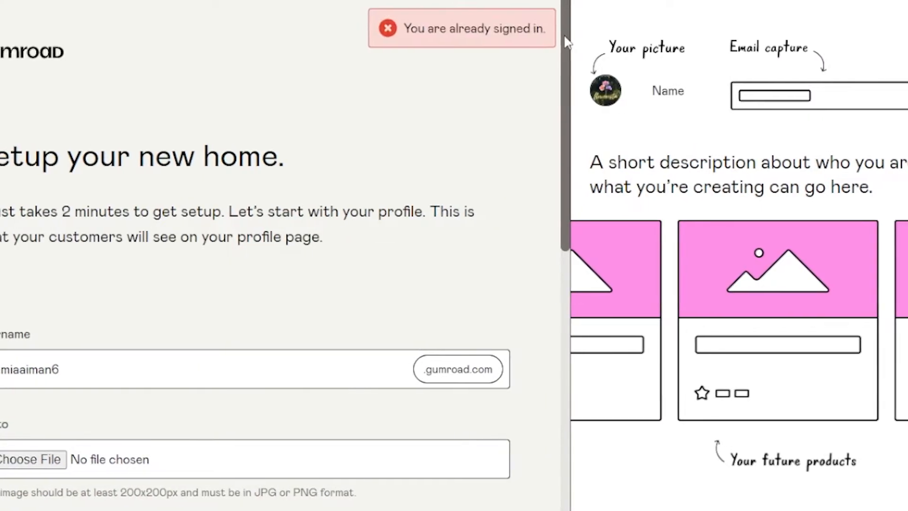
Step: Replace the prefilled profile username with darkhearts123
{"action": "left_click_drag", "start_coordinate": [561, 37], "coordinate": [537, 46]}
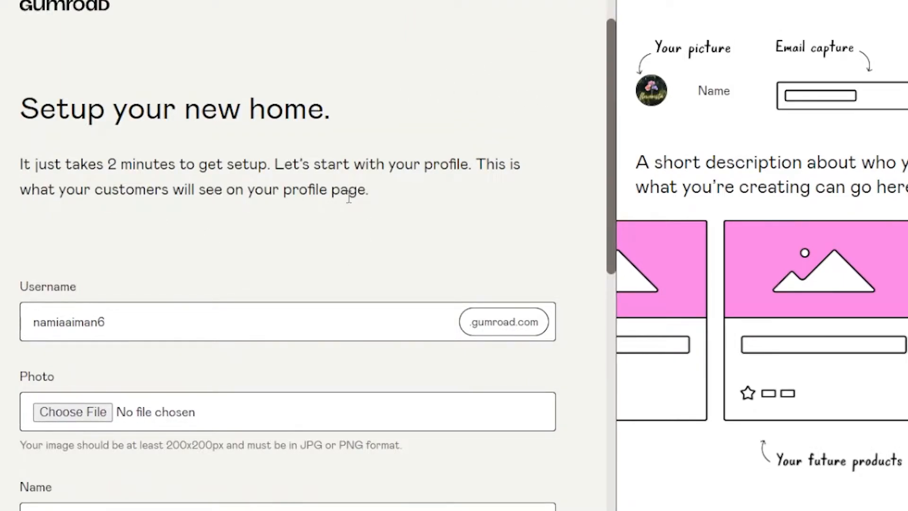
{"action": "left_click_drag", "start_coordinate": [609, 127], "coordinate": [603, 258]}
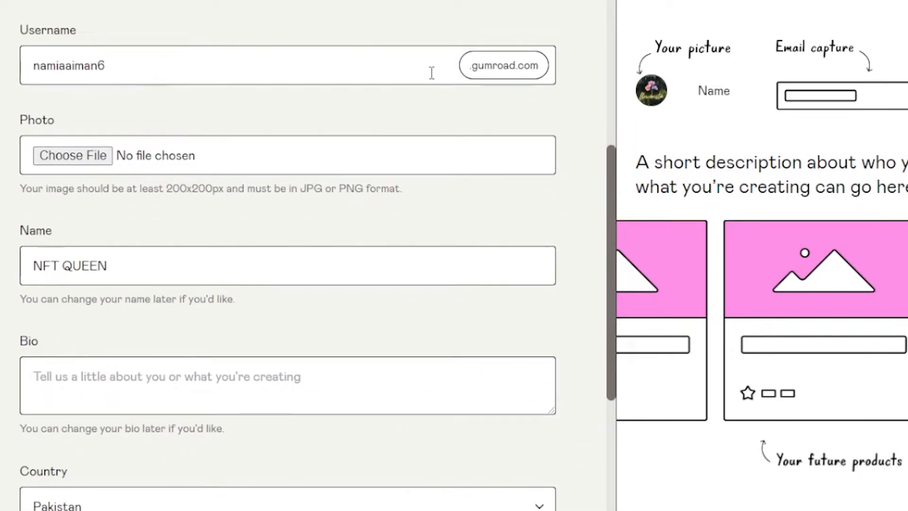
{"action": "left_click_drag", "start_coordinate": [156, 78], "coordinate": [30, 71]}
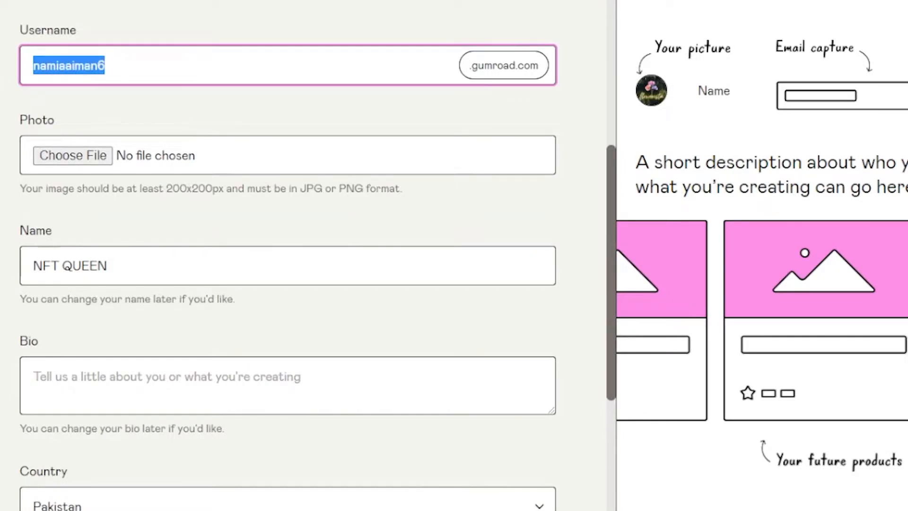
{"action": "key", "text": "BackSpace"}
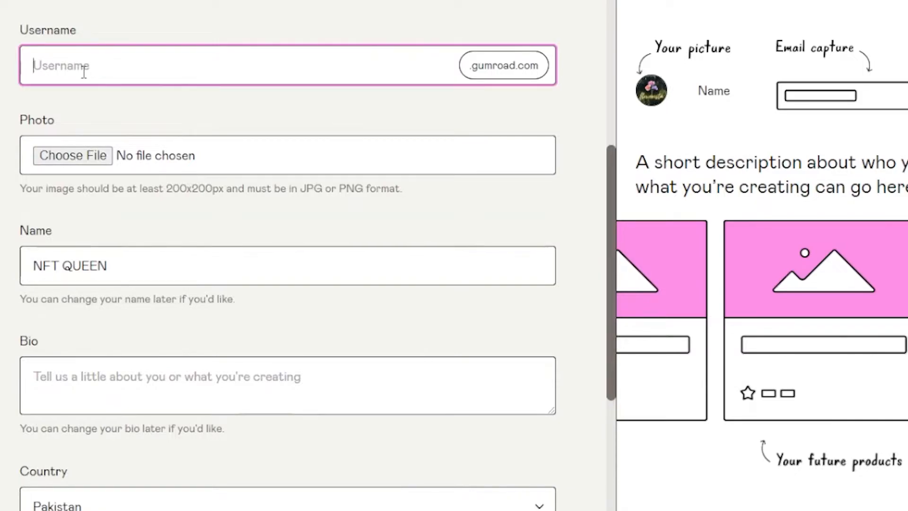
{"action": "type", "text": "darkhearts"}
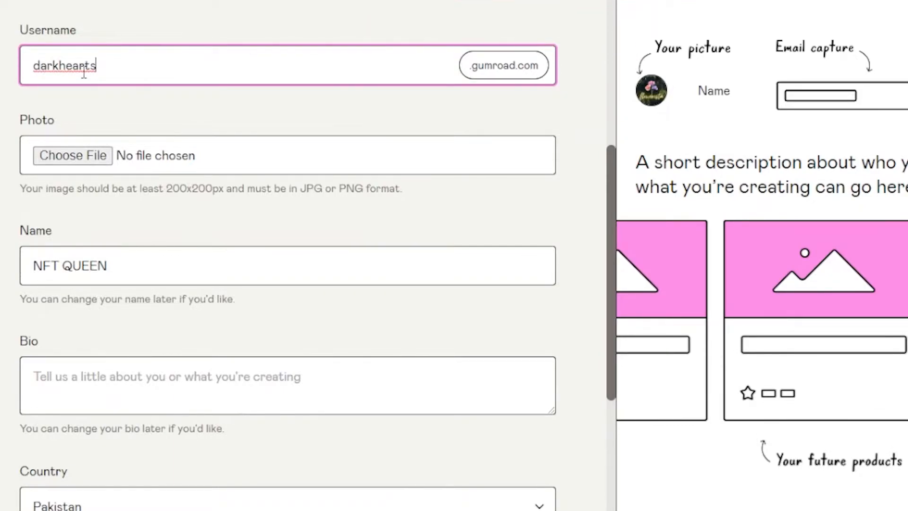
{"action": "type", "text": "123"}
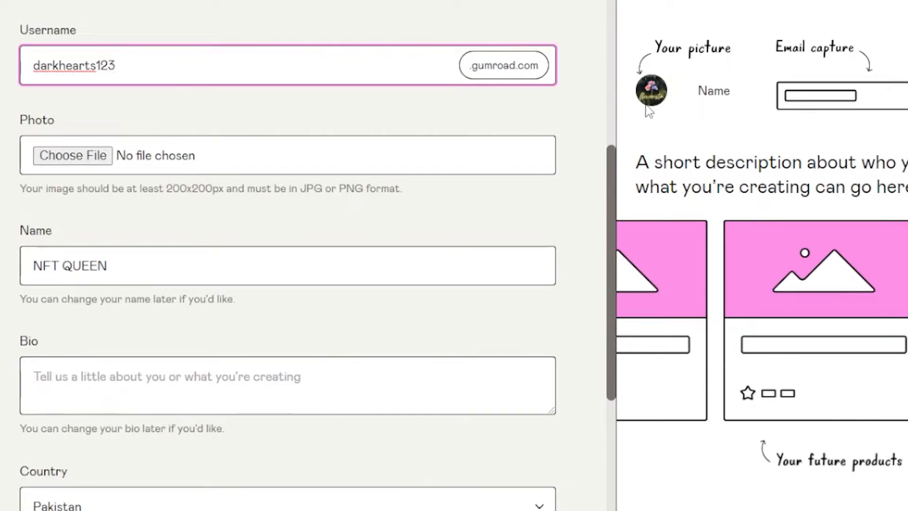
Step: Replace the prefilled display name on the profile with the seller's first name
{"action": "left_click", "coordinate": [186, 269]}
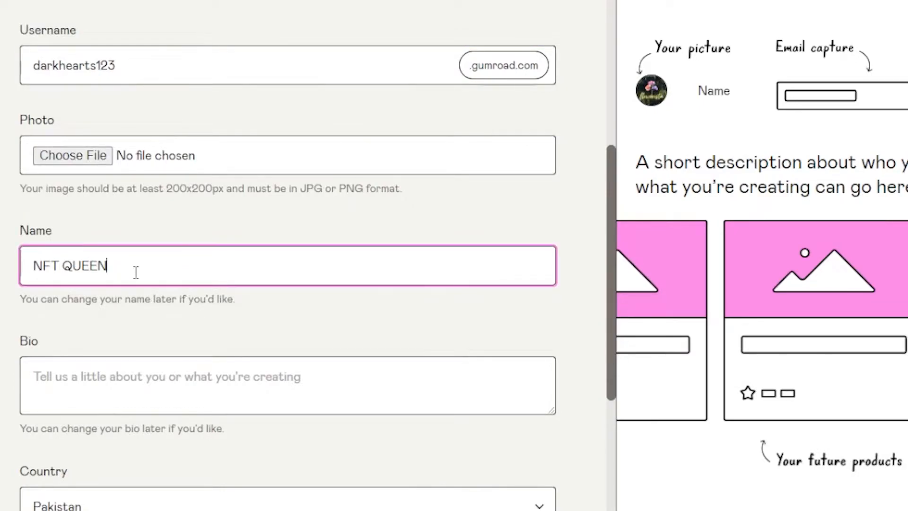
{"action": "left_click_drag", "start_coordinate": [134, 271], "coordinate": [1, 279]}
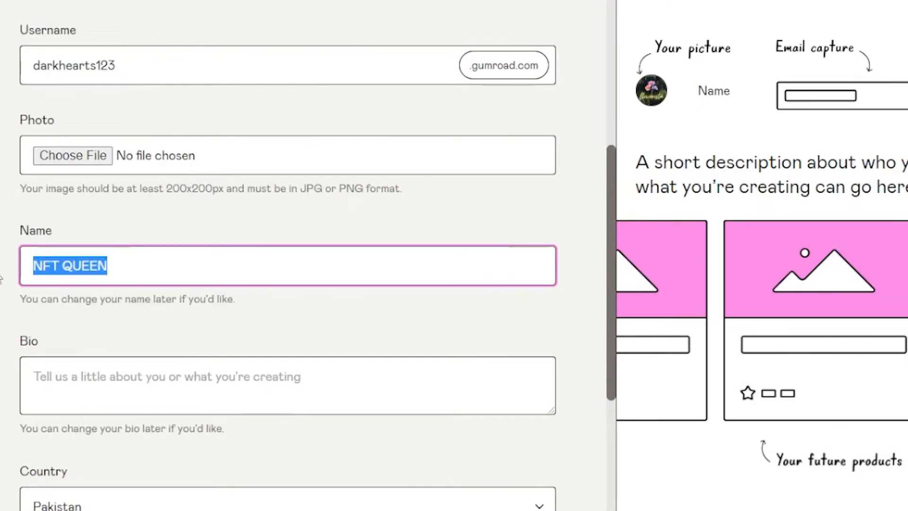
{"action": "key", "text": "BackSpace"}
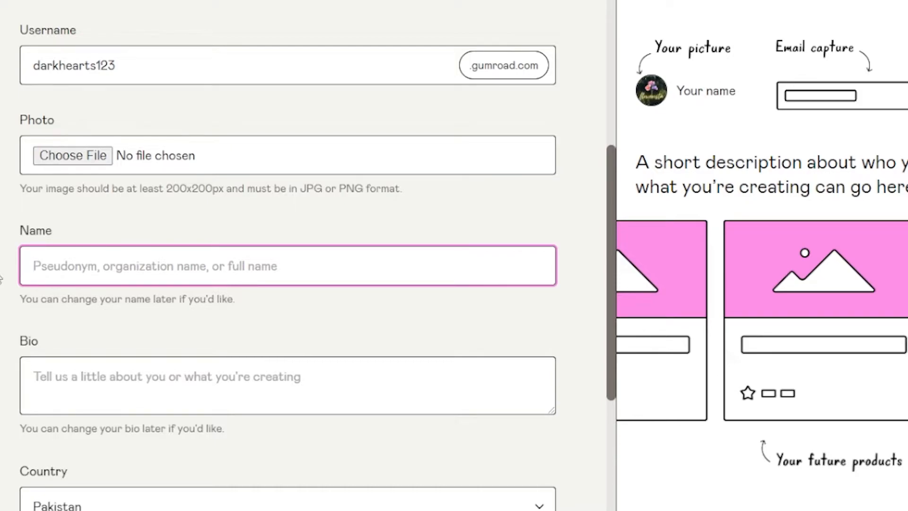
{"action": "type", "text": "aiman"}
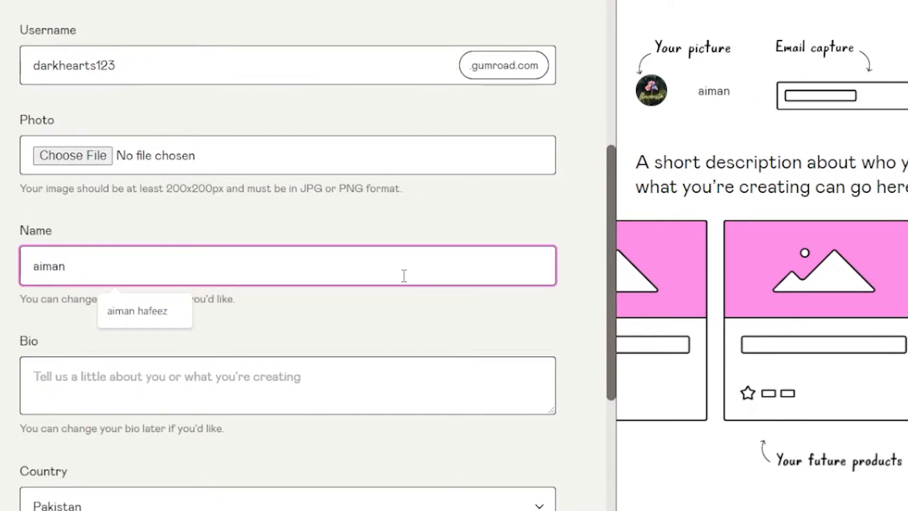
Step: Enter "i m creating a novel" as the bio and finish the profile setup to reach the seller homepage
{"action": "scroll", "coordinate": [607, 208], "scroll_direction": "down", "scroll_amount": 1}
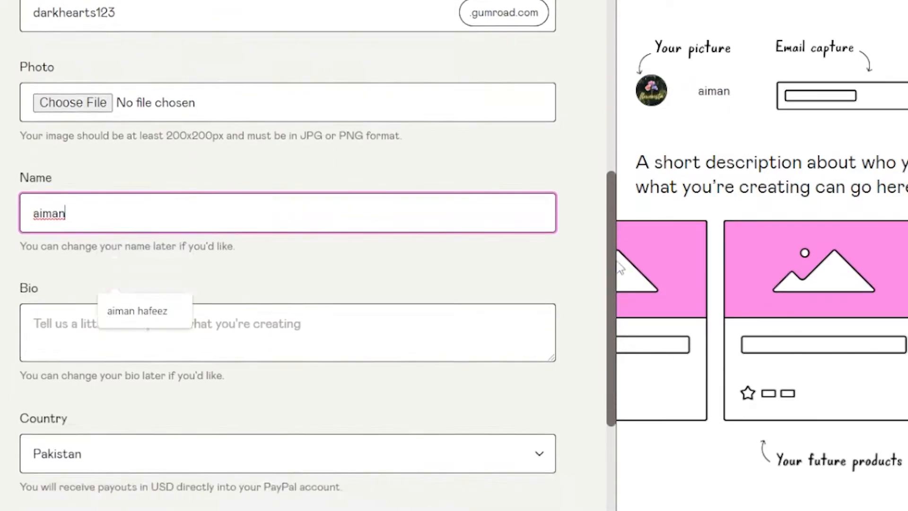
{"action": "scroll", "coordinate": [180, 163], "scroll_direction": "down", "scroll_amount": 3}
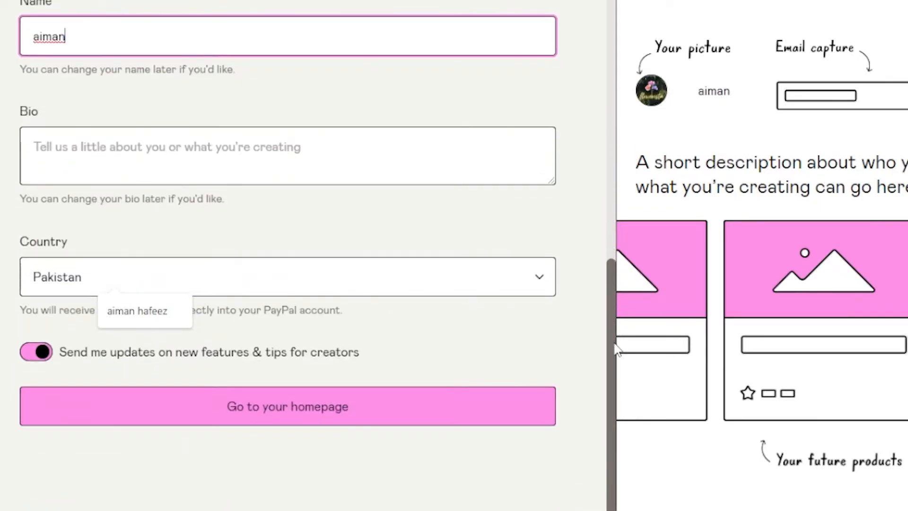
{"action": "left_click", "coordinate": [113, 147]}
{"action": "type", "text": "i m"}
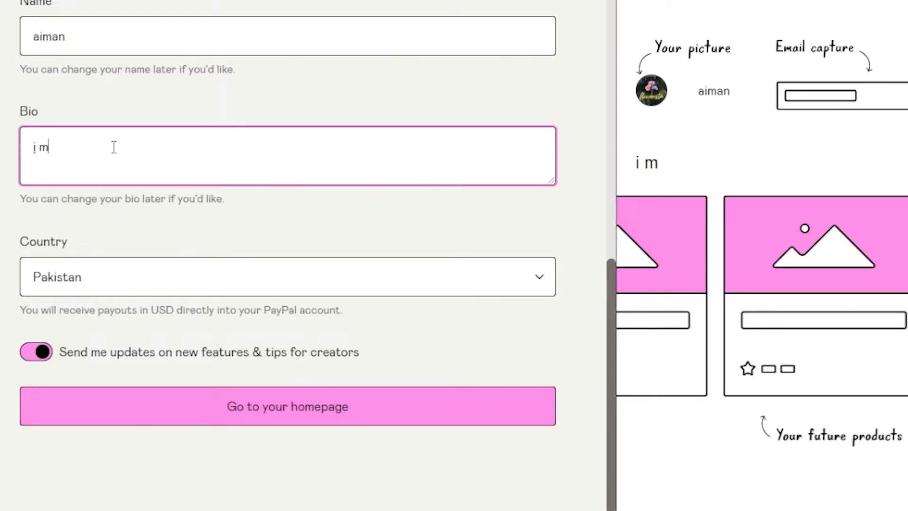
{"action": "type", "text": " creating a novel"}
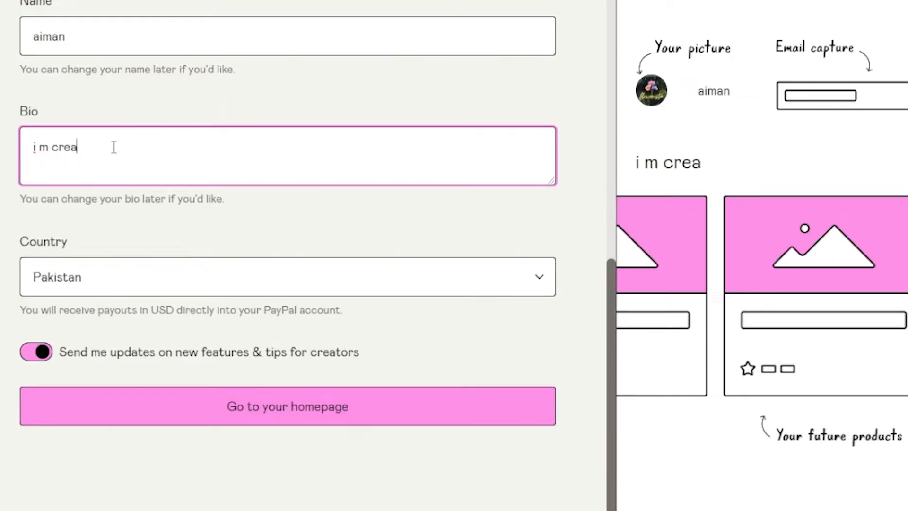
{"action": "left_click", "coordinate": [286, 416]}
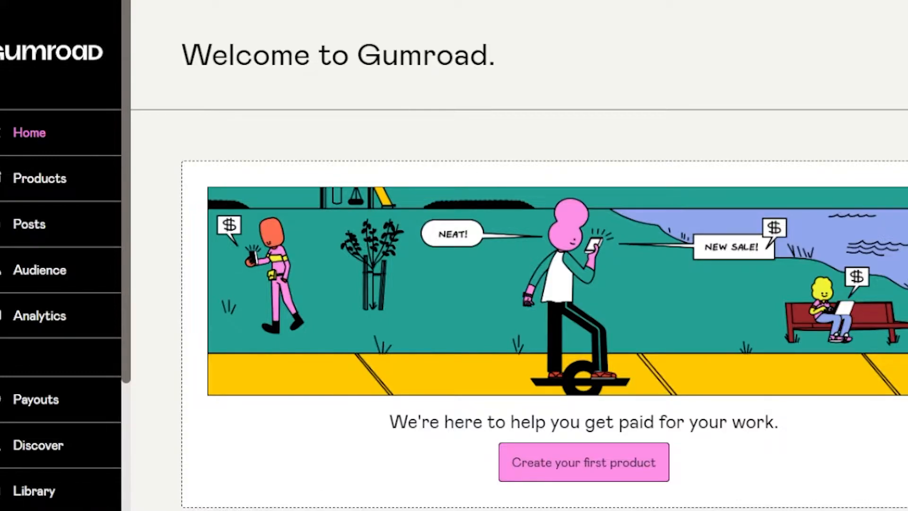
Step: Review the seller homepage, including the welcome section and the Getting started checklist
{"action": "scroll", "coordinate": [544, 256], "scroll_direction": "down", "scroll_amount": 6}
{"action": "scroll", "coordinate": [544, 256], "scroll_direction": "up", "scroll_amount": 2}
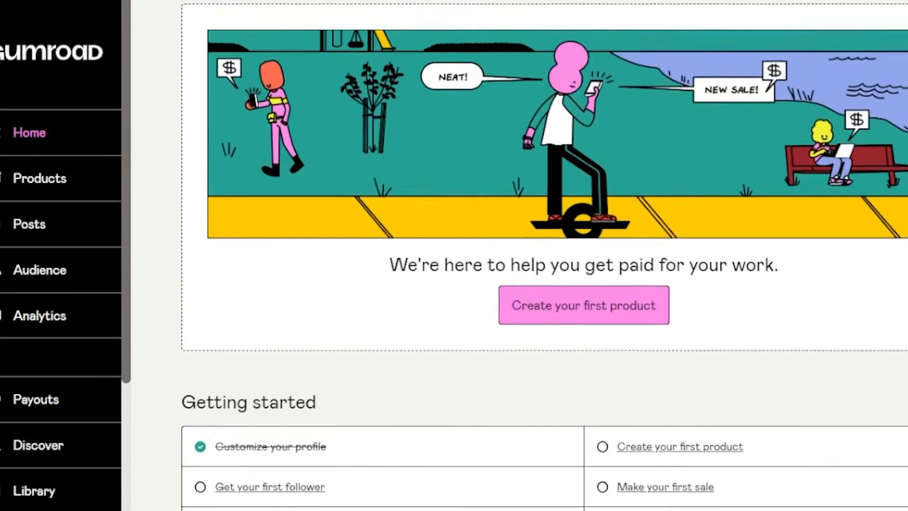
{"action": "scroll", "coordinate": [544, 255], "scroll_direction": "up", "scroll_amount": 3}
{"action": "scroll", "coordinate": [544, 255], "scroll_direction": "down", "scroll_amount": 7}
{"action": "scroll", "coordinate": [543, 256], "scroll_direction": "up", "scroll_amount": 8}
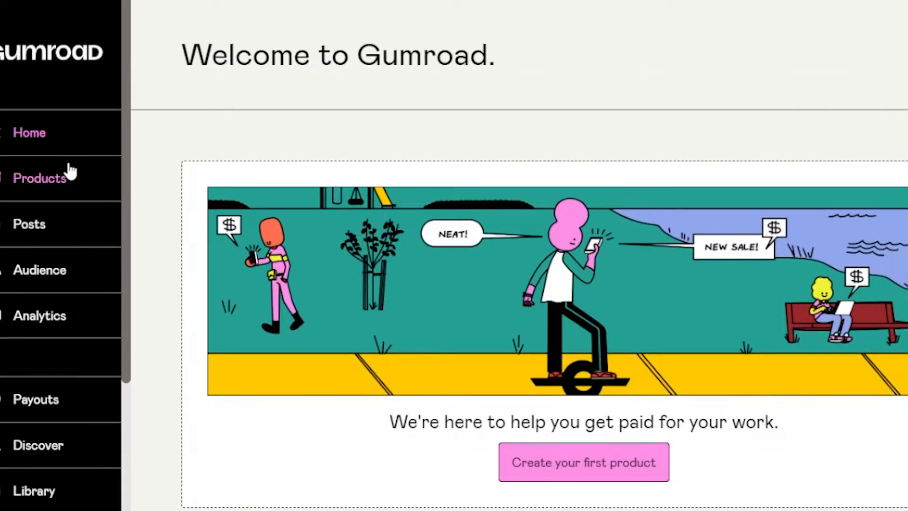
Step: Examine the Posts page for customer updates, followed by the Sales view in Analytics
{"action": "left_click", "coordinate": [35, 225]}
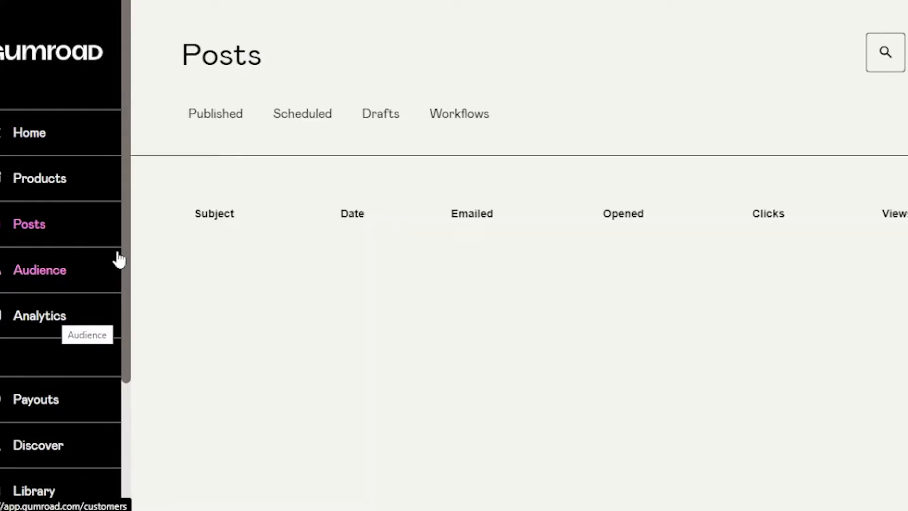
{"action": "scroll", "coordinate": [126, 210], "scroll_direction": "down", "scroll_amount": 3}
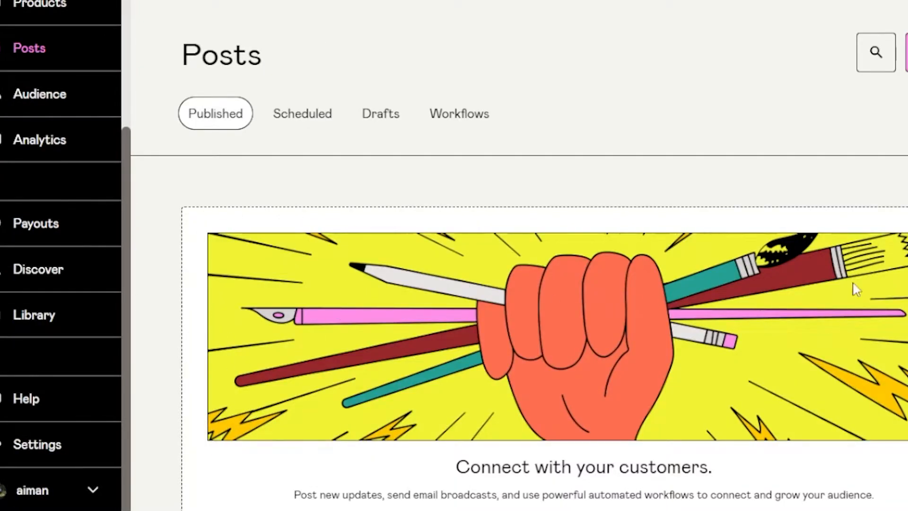
{"action": "scroll", "coordinate": [782, 300], "scroll_direction": "down", "scroll_amount": 3}
{"action": "scroll", "coordinate": [465, 432], "scroll_direction": "up", "scroll_amount": 3}
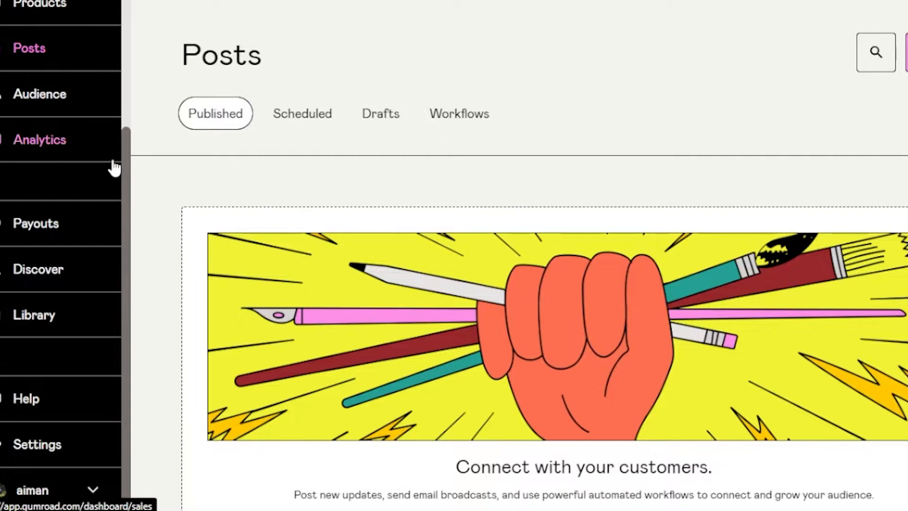
{"action": "left_click", "coordinate": [78, 148]}
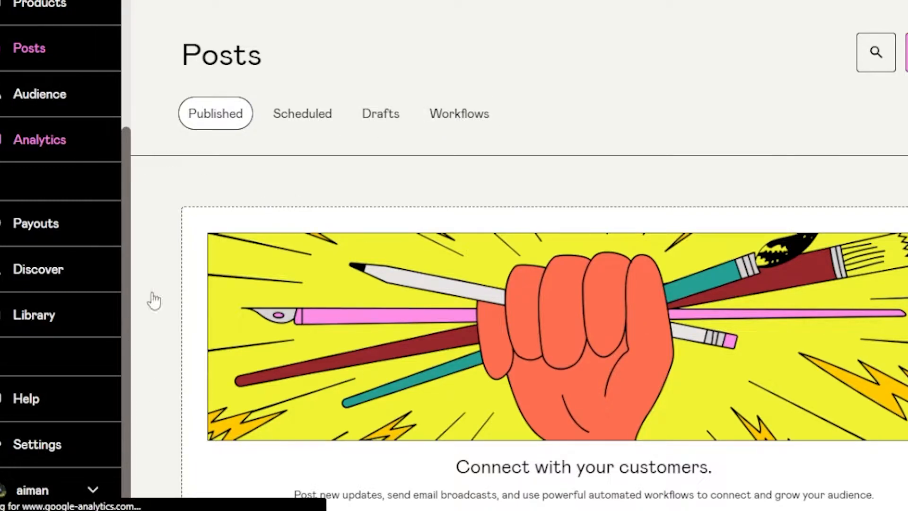
{"action": "scroll", "coordinate": [438, 189], "scroll_direction": "down", "scroll_amount": 2}
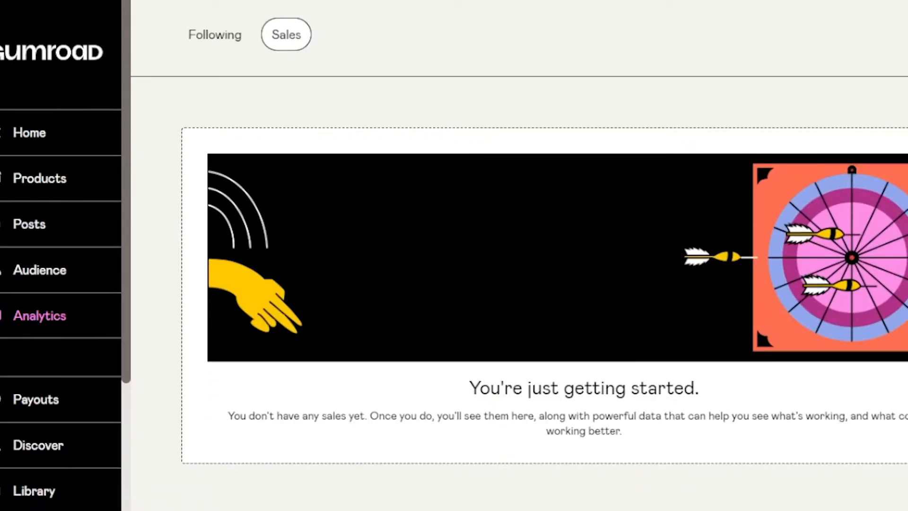
{"action": "scroll", "coordinate": [520, 268], "scroll_direction": "up", "scroll_amount": 2}
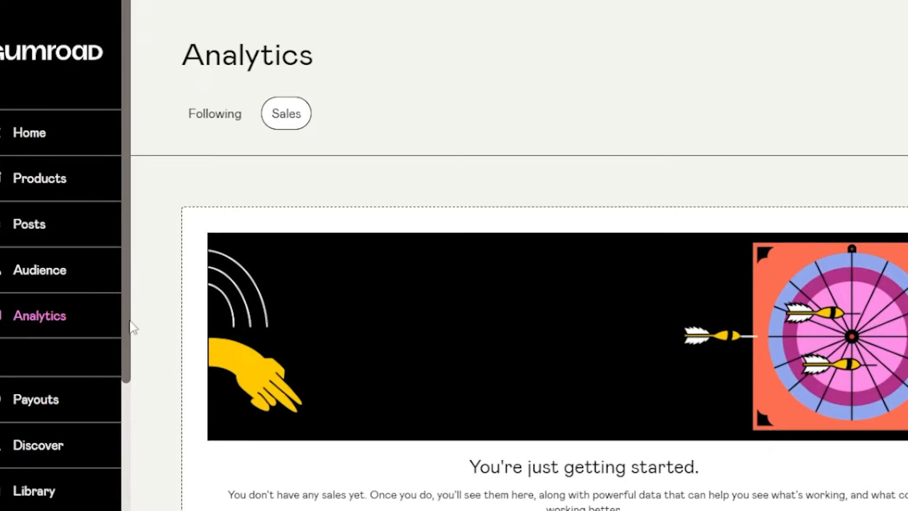
Step: Review the Customers view of the Audience page and the balance and earnings information on the Payouts page
{"action": "left_click", "coordinate": [42, 283]}
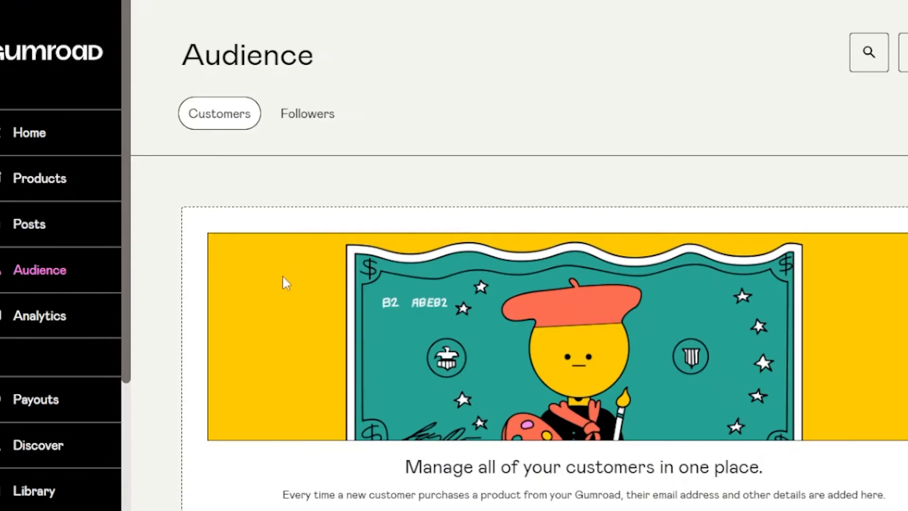
{"action": "scroll", "coordinate": [709, 337], "scroll_direction": "down", "scroll_amount": 2}
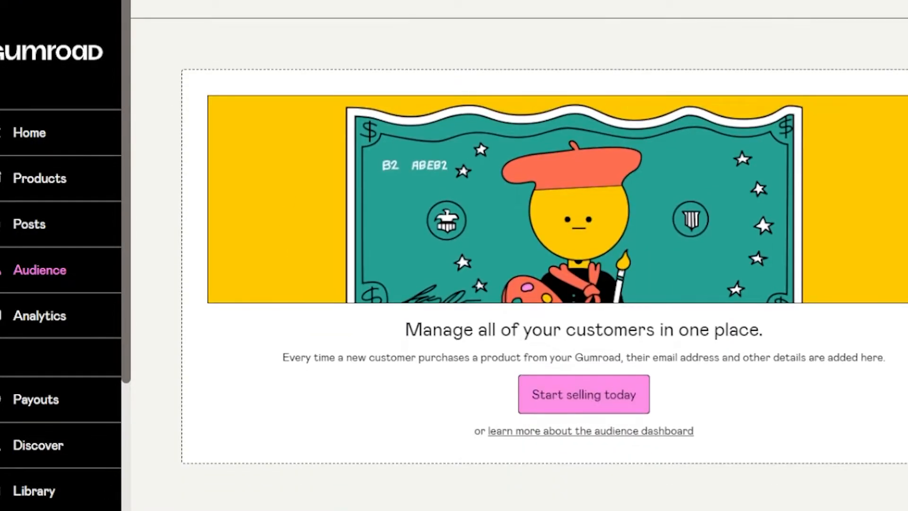
{"action": "scroll", "coordinate": [495, 466], "scroll_direction": "up", "scroll_amount": 1}
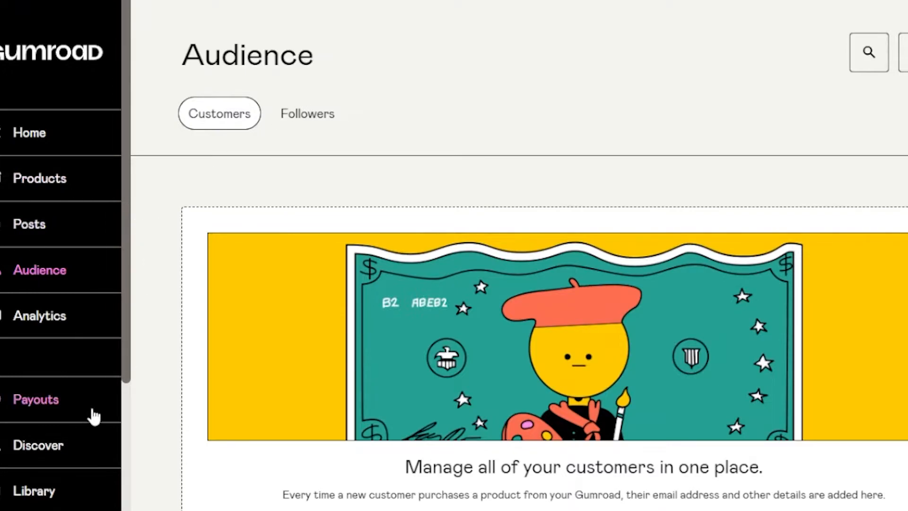
{"action": "left_click", "coordinate": [61, 405]}
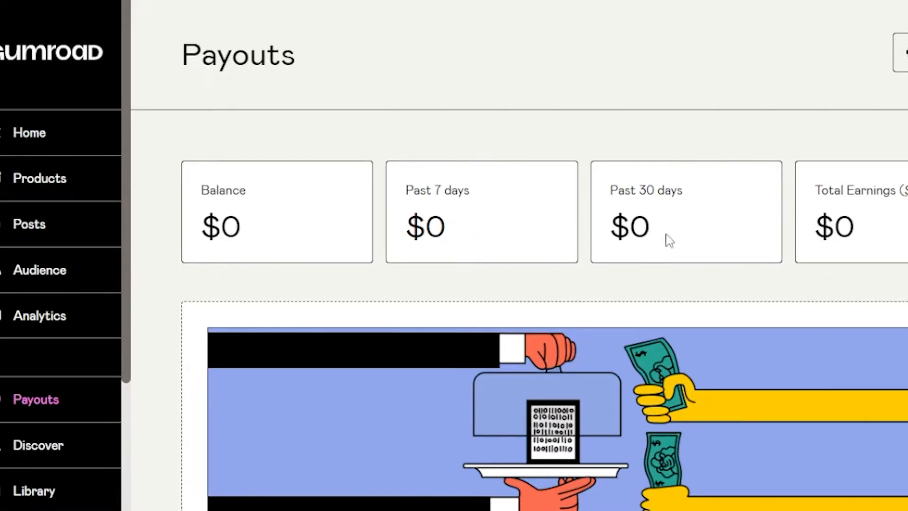
{"action": "scroll", "coordinate": [520, 303], "scroll_direction": "down", "scroll_amount": 5}
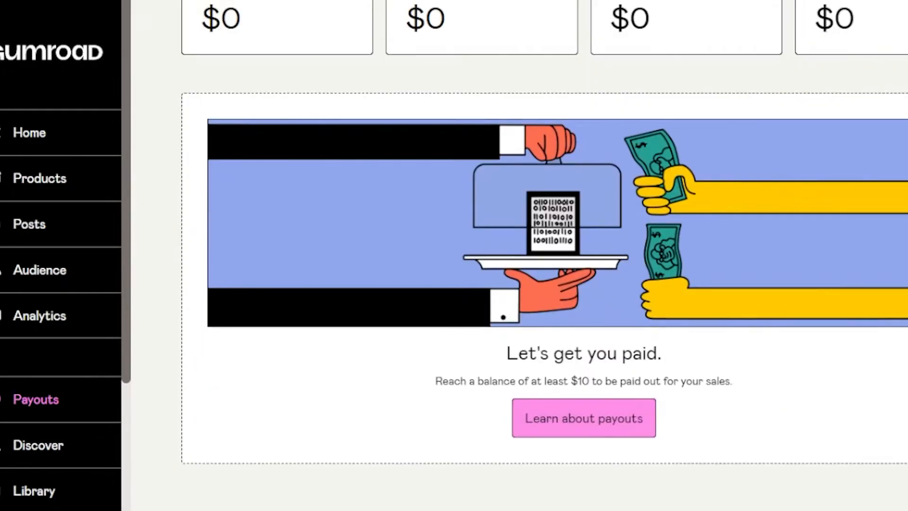
{"action": "scroll", "coordinate": [368, 228], "scroll_direction": "up", "scroll_amount": 5}
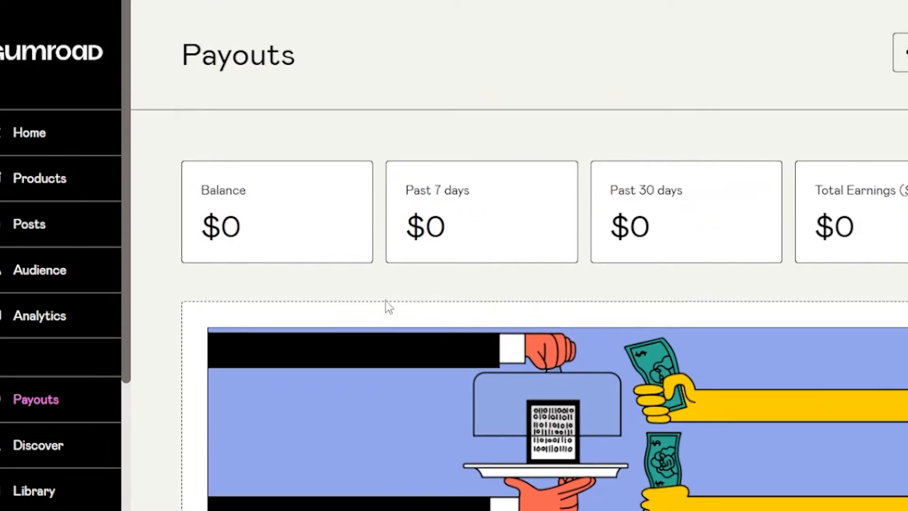
Step: Go to the Products page and open the form for publishing the first product
{"action": "left_click", "coordinate": [18, 180]}
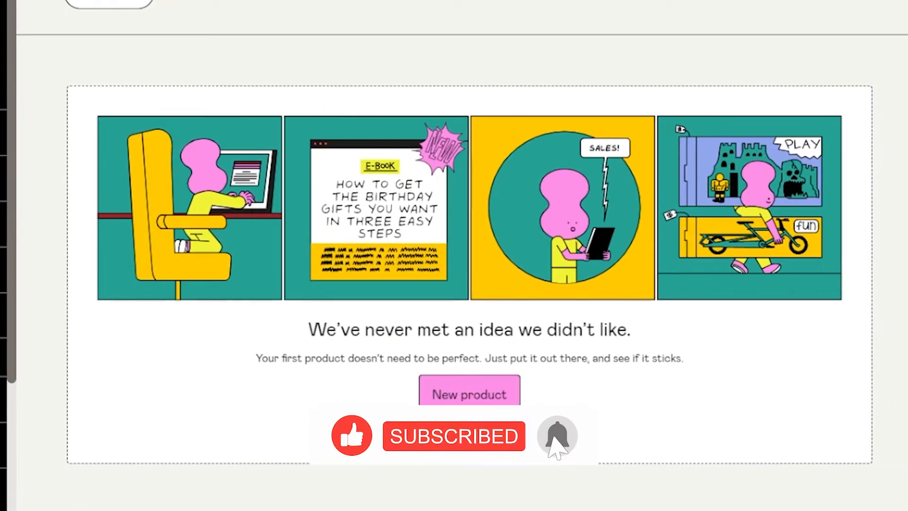
{"action": "scroll", "coordinate": [461, 408], "scroll_direction": "up", "scroll_amount": 3}
{"action": "scroll", "coordinate": [461, 407], "scroll_direction": "down", "scroll_amount": 1}
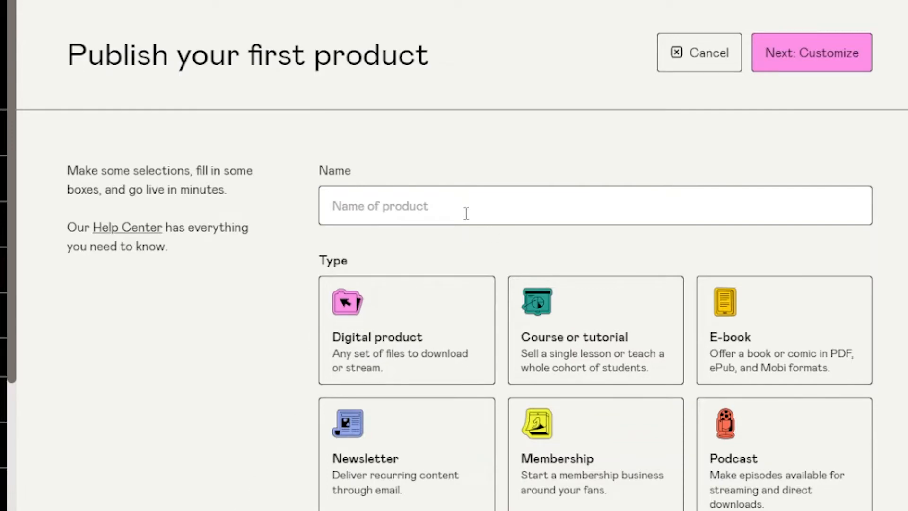
Step: Name the new product "dark hearts" and choose E-book as its type
{"action": "left_click", "coordinate": [467, 214]}
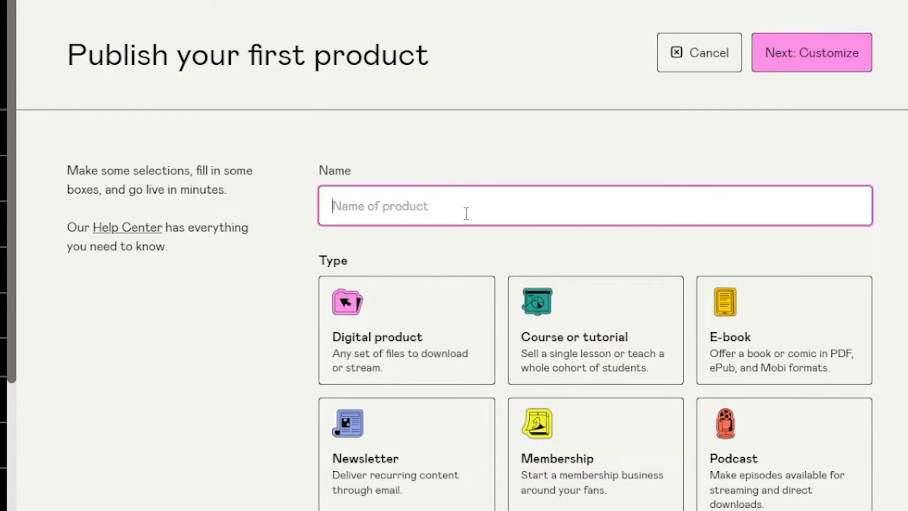
{"action": "type", "text": "dark hearts"}
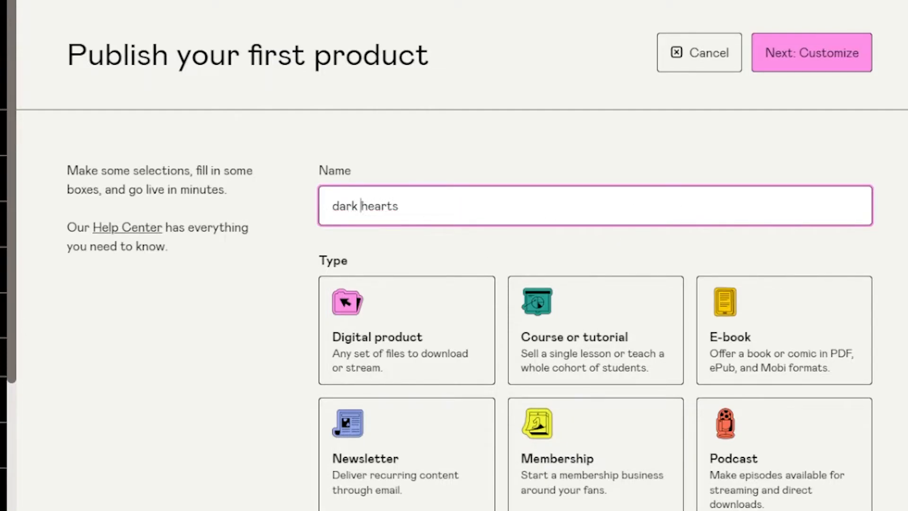
{"action": "scroll", "coordinate": [785, 237], "scroll_direction": "down", "scroll_amount": 6}
{"action": "scroll", "coordinate": [785, 236], "scroll_direction": "up", "scroll_amount": 3}
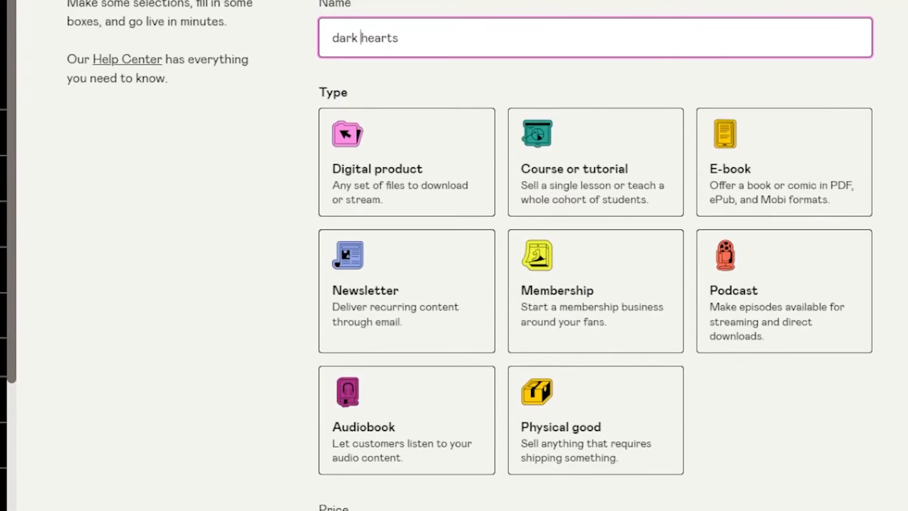
{"action": "left_click", "coordinate": [783, 193]}
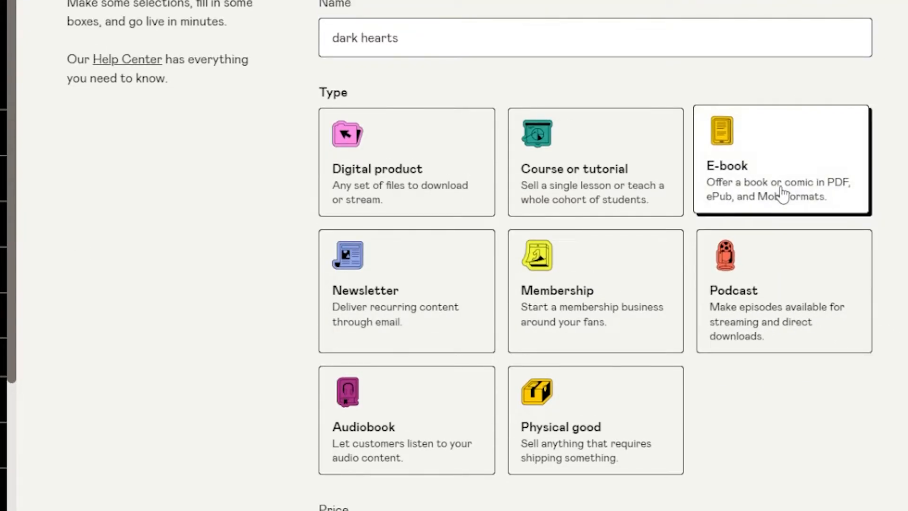
Step: Price the product at 30 US dollars and continue to the customization page
{"action": "scroll", "coordinate": [783, 193], "scroll_direction": "down", "scroll_amount": 3}
{"action": "left_click", "coordinate": [462, 423]}
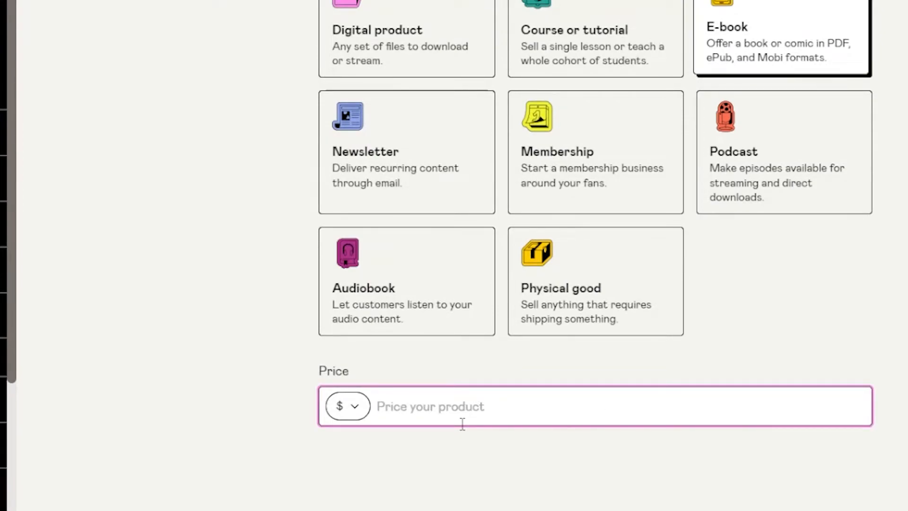
{"action": "left_click", "coordinate": [357, 409]}
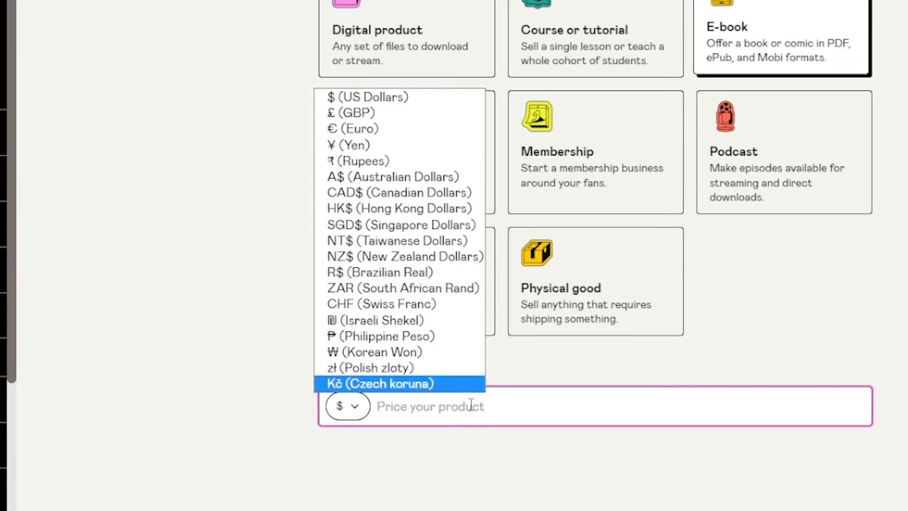
{"action": "left_click", "coordinate": [445, 410]}
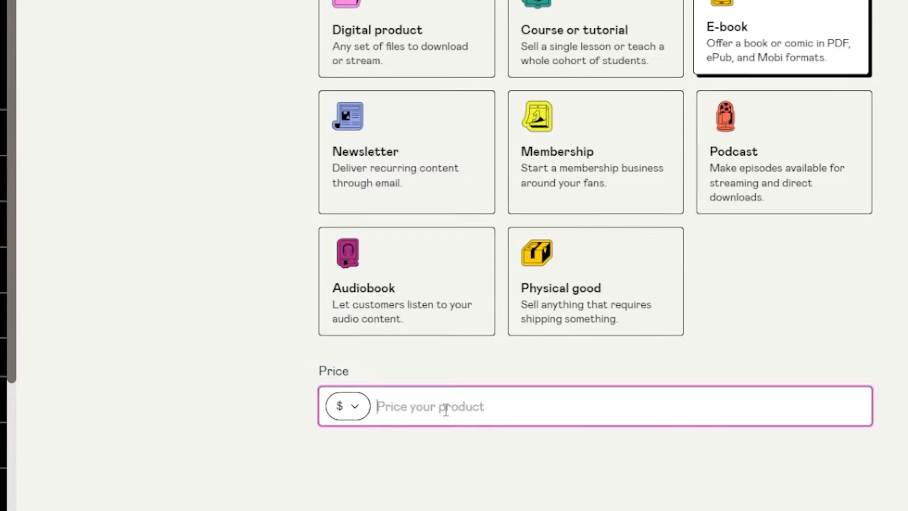
{"action": "type", "text": "30"}
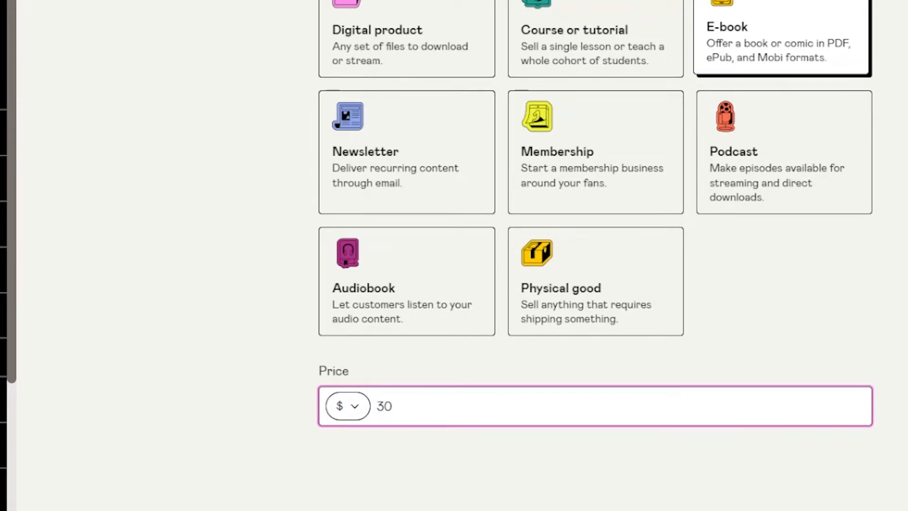
{"action": "scroll", "coordinate": [454, 284], "scroll_direction": "up", "scroll_amount": 5}
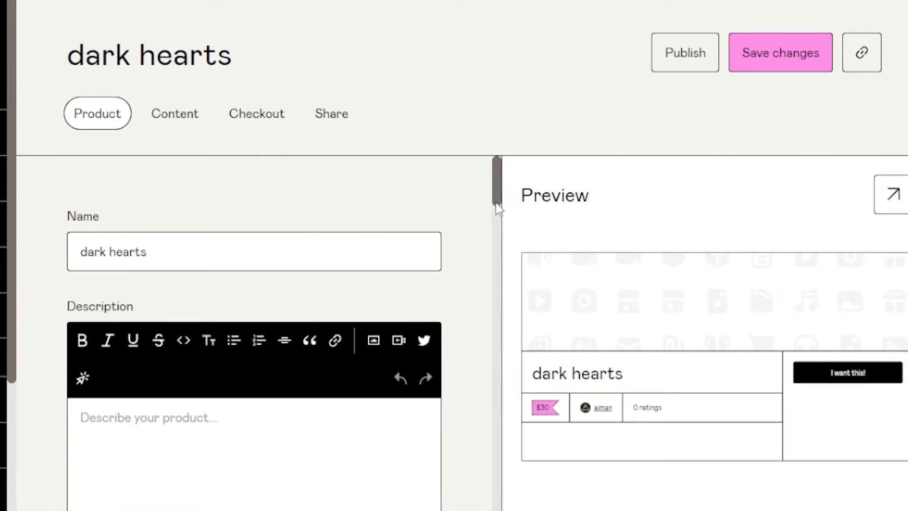
Step: Write the product description "it is a story about girls"
{"action": "scroll", "coordinate": [498, 204], "scroll_direction": "down", "scroll_amount": 3}
{"action": "left_click", "coordinate": [210, 286]}
{"action": "type", "text": "it i"}
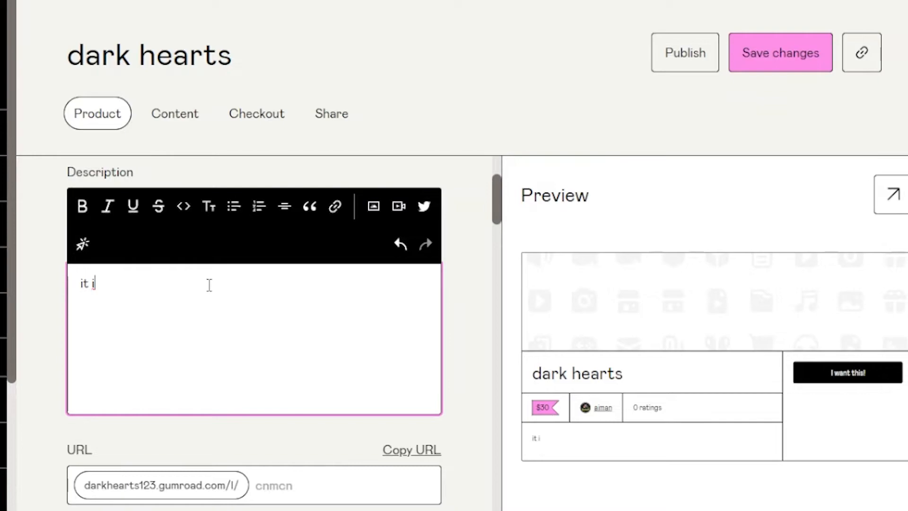
{"action": "type", "text": "s a story about"}
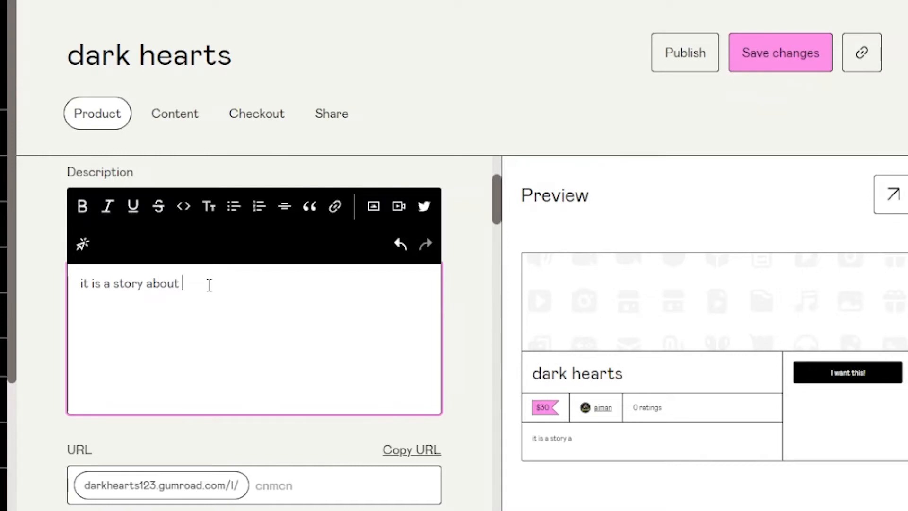
{"action": "type", "text": " girls"}
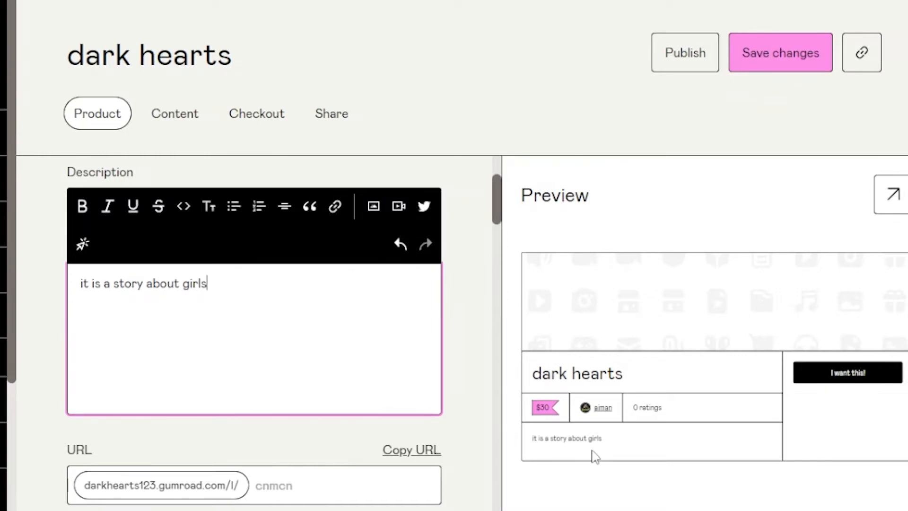
Step: Set the call to action in the Product info section to "Buy this"
{"action": "left_click_drag", "start_coordinate": [498, 225], "coordinate": [506, 246]}
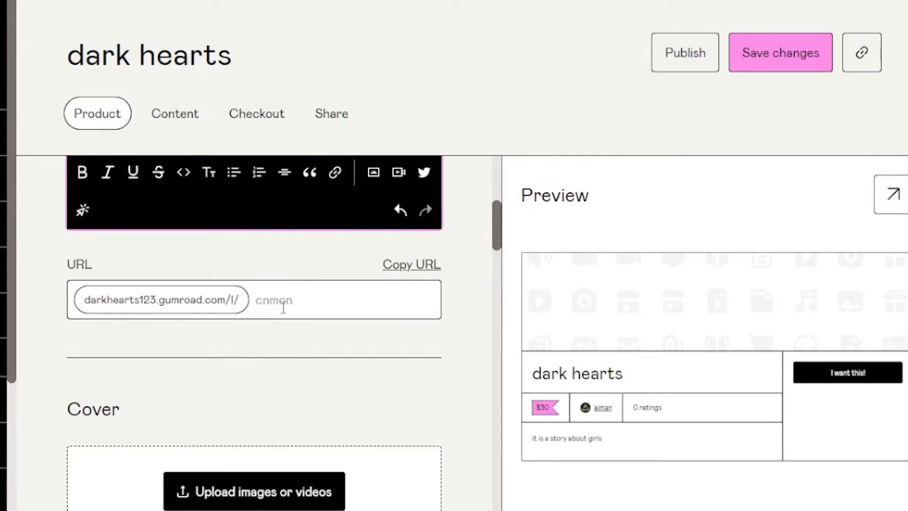
{"action": "mouse_move", "coordinate": [502, 241]}
{"action": "left_mouse_down"}
{"action": "mouse_move", "coordinate": [507, 253]}
{"action": "mouse_move", "coordinate": [508, 236]}
{"action": "left_mouse_up"}
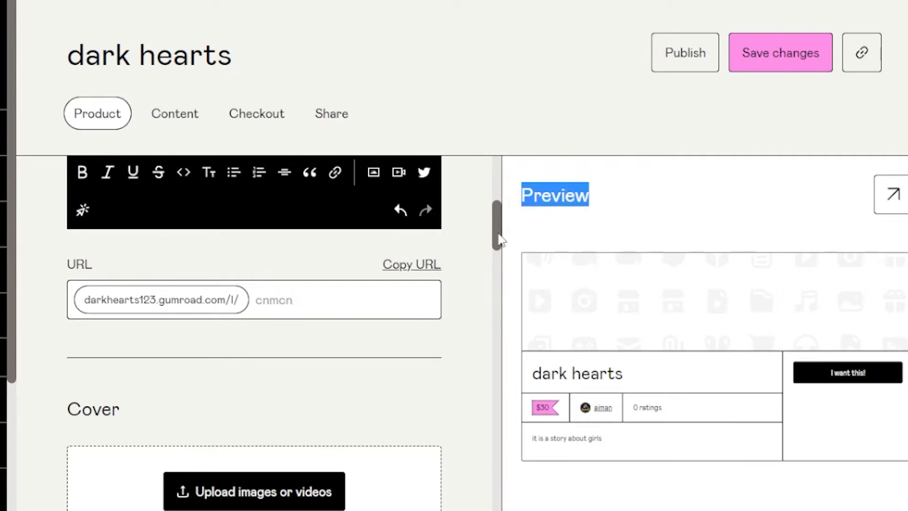
{"action": "left_click", "coordinate": [498, 254]}
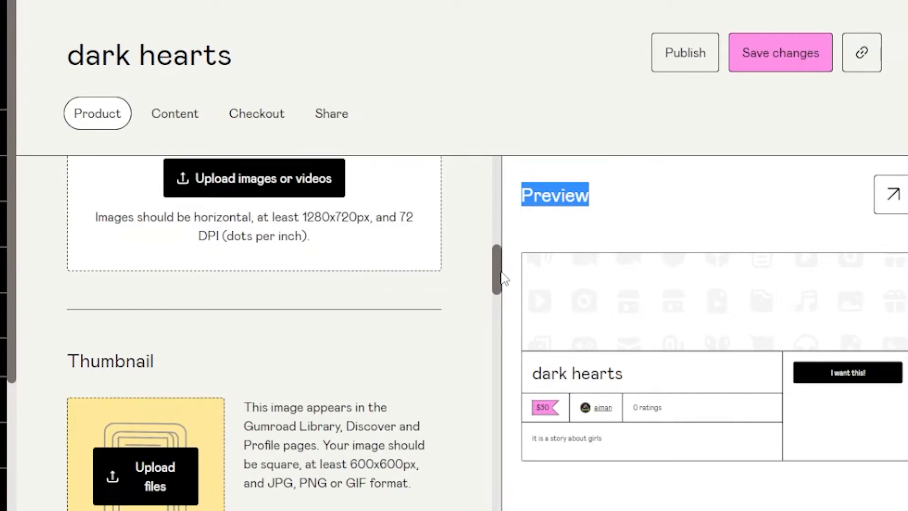
{"action": "left_click", "coordinate": [505, 224]}
{"action": "left_click_drag", "start_coordinate": [500, 259], "coordinate": [505, 289]}
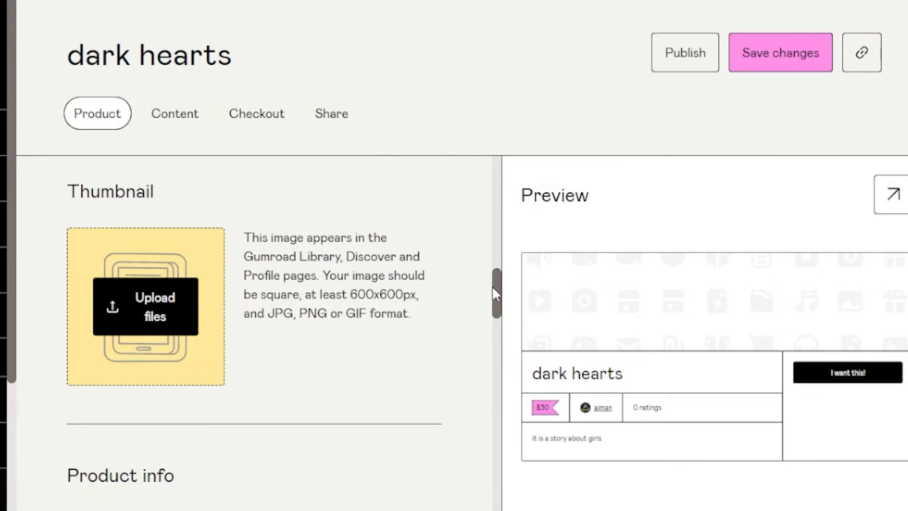
{"action": "left_click_drag", "start_coordinate": [499, 293], "coordinate": [495, 330]}
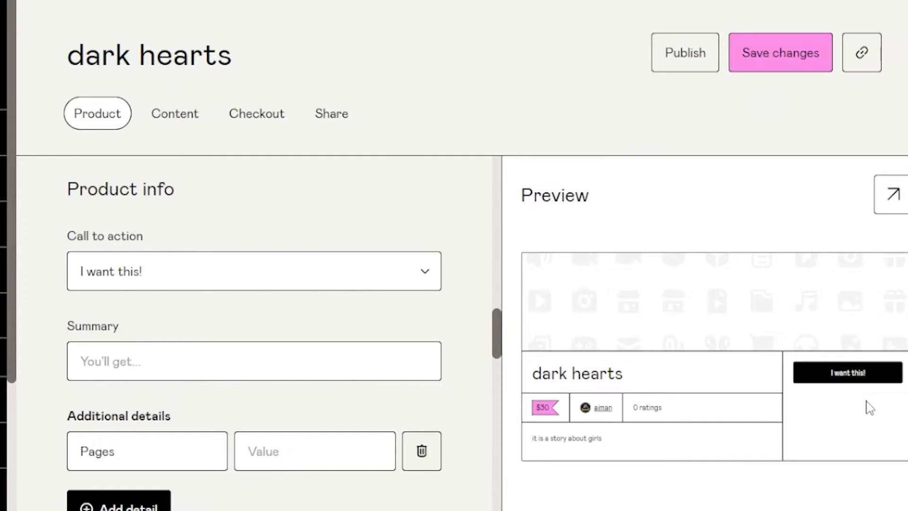
{"action": "left_click", "coordinate": [425, 272]}
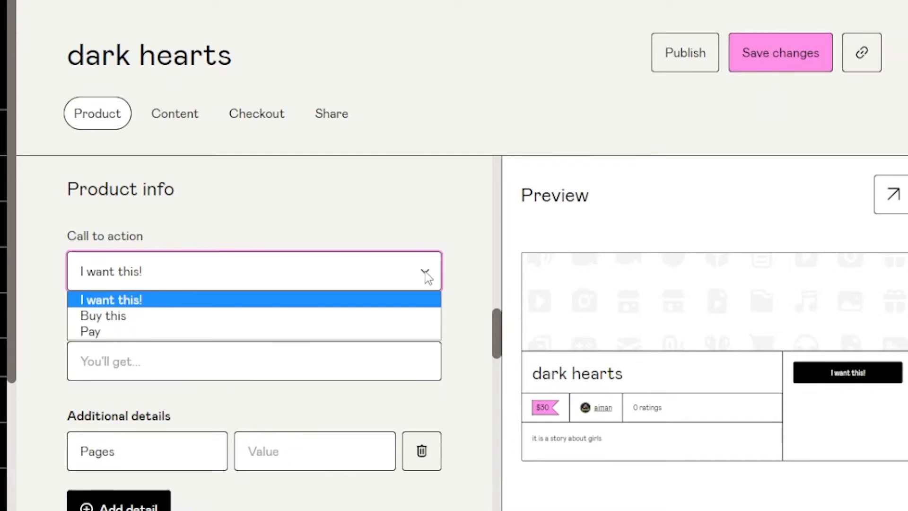
{"action": "left_click", "coordinate": [121, 316]}
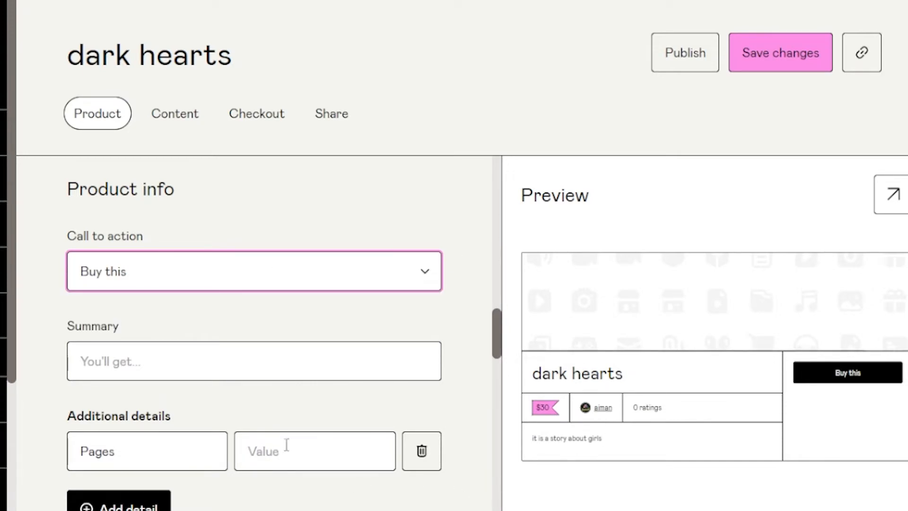
Step: Enter "e-book" as the product summary
{"action": "left_click", "coordinate": [170, 362]}
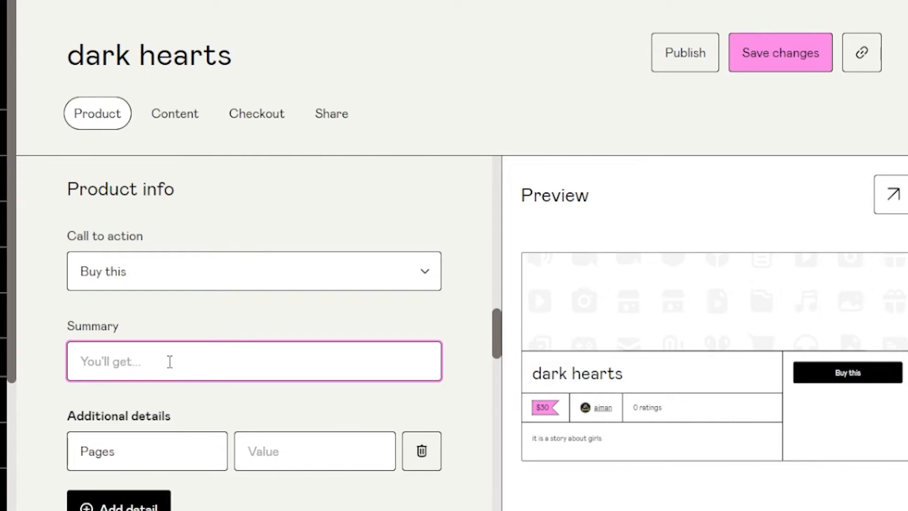
{"action": "type", "text": "e"}
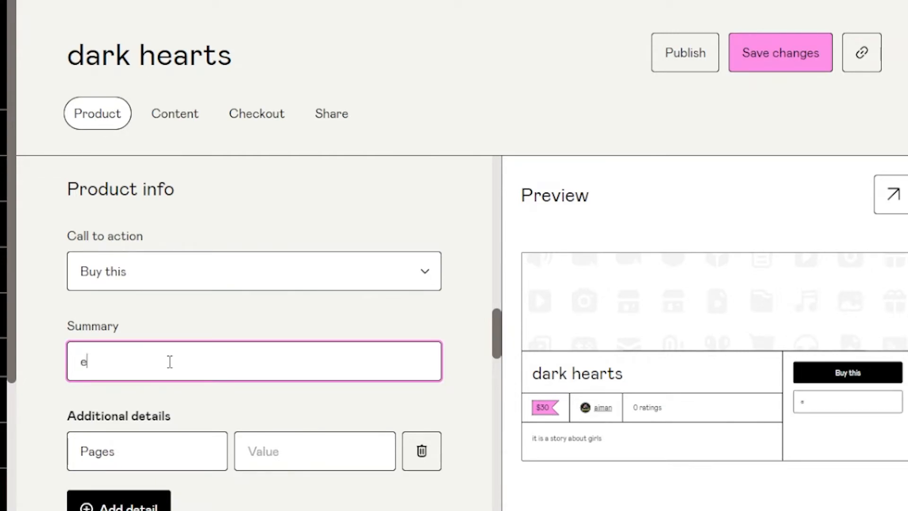
{"action": "type", "text": "-book"}
Step: Fill in 100 as the value of the Pages entry under Additional details
{"action": "left_click_drag", "start_coordinate": [494, 331], "coordinate": [496, 342]}
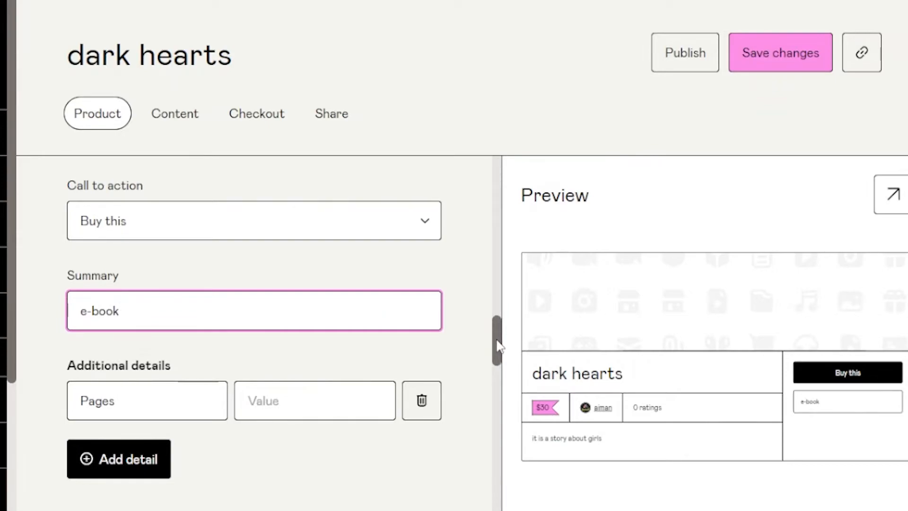
{"action": "scroll", "coordinate": [497, 345], "scroll_direction": "down", "scroll_amount": 3}
{"action": "left_click", "coordinate": [168, 244]}
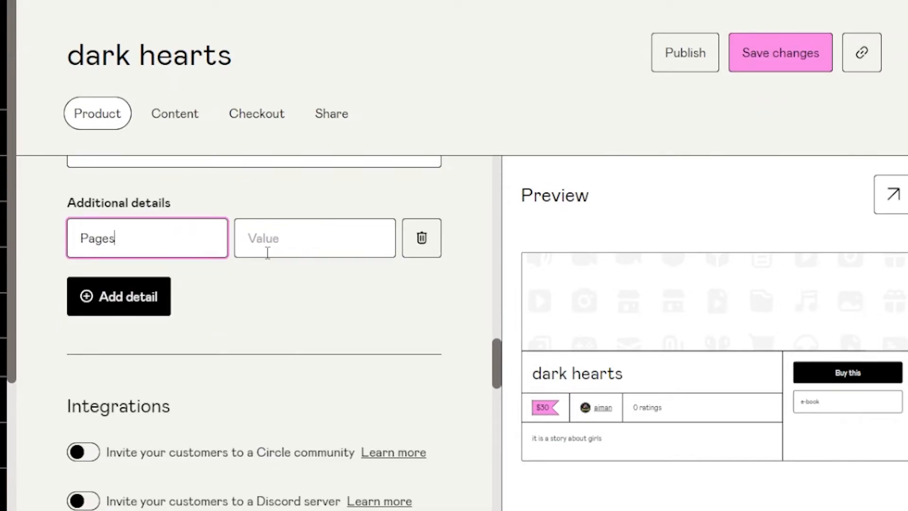
{"action": "left_click", "coordinate": [277, 246]}
{"action": "type", "text": "100"}
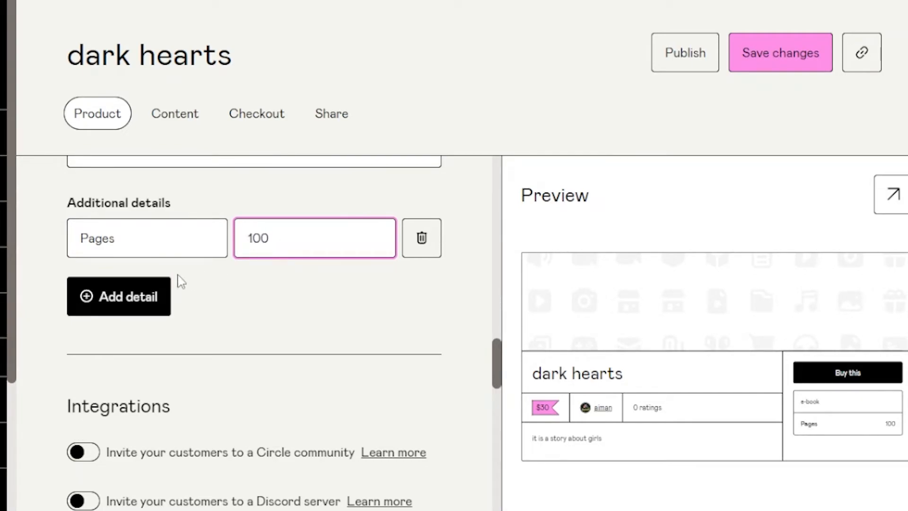
Step: Add another product detail called "genre" with the value "fiction, drama"
{"action": "left_click", "coordinate": [134, 294]}
{"action": "type", "text": "g"}
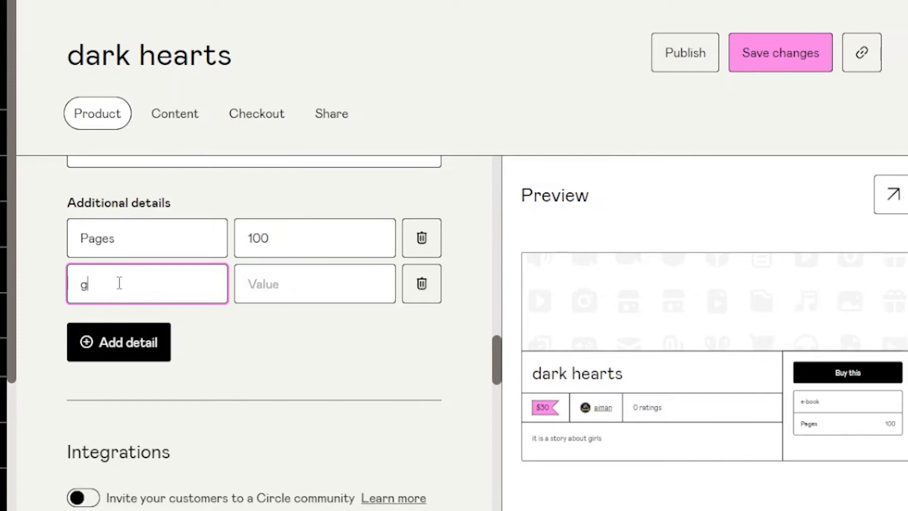
{"action": "type", "text": "enre"}
{"action": "left_click", "coordinate": [279, 289]}
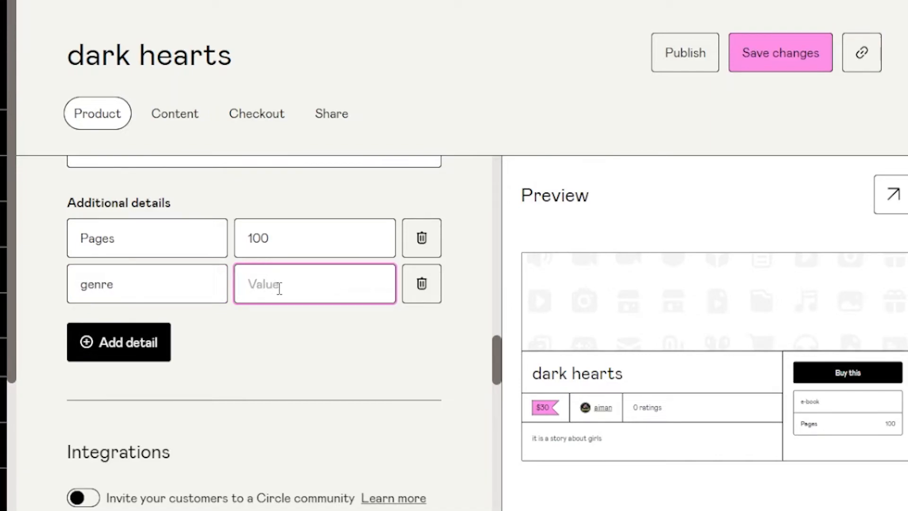
{"action": "type", "text": "fixt"}
{"action": "key", "text": "BackSpace"}
{"action": "key", "text": "BackSpace"}
{"action": "key", "text": "BackSpace"}
{"action": "type", "text": "ict"}
{"action": "key", "text": "BackSpace"}
{"action": "type", "text": "tion, d"}
{"action": "type", "text": "ra"}
{"action": "type", "text": "ms"}
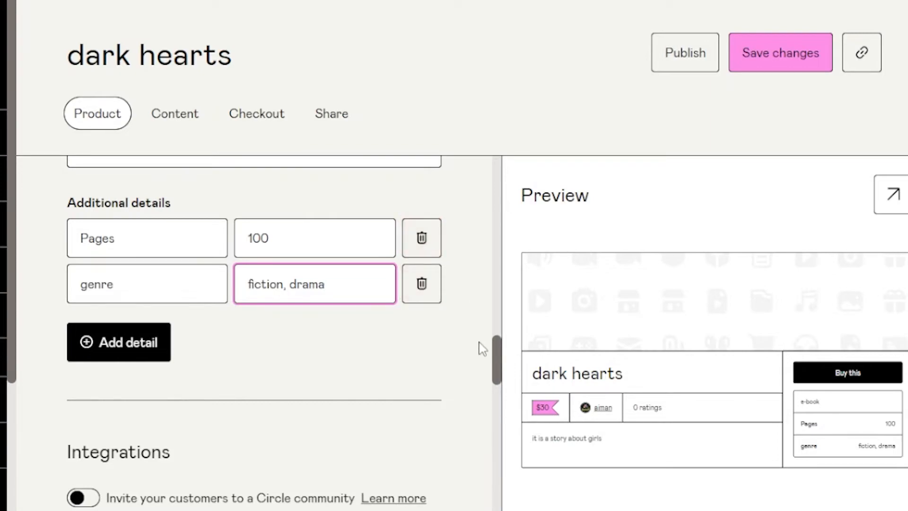
Step: Allow customers to pay what they want in the product's pricing
{"action": "left_click_drag", "start_coordinate": [501, 358], "coordinate": [501, 421]}
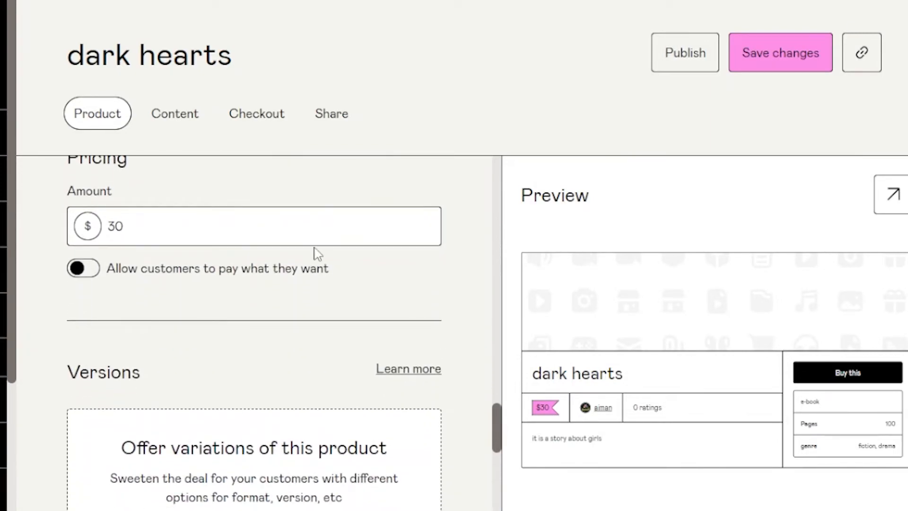
{"action": "left_click", "coordinate": [85, 270]}
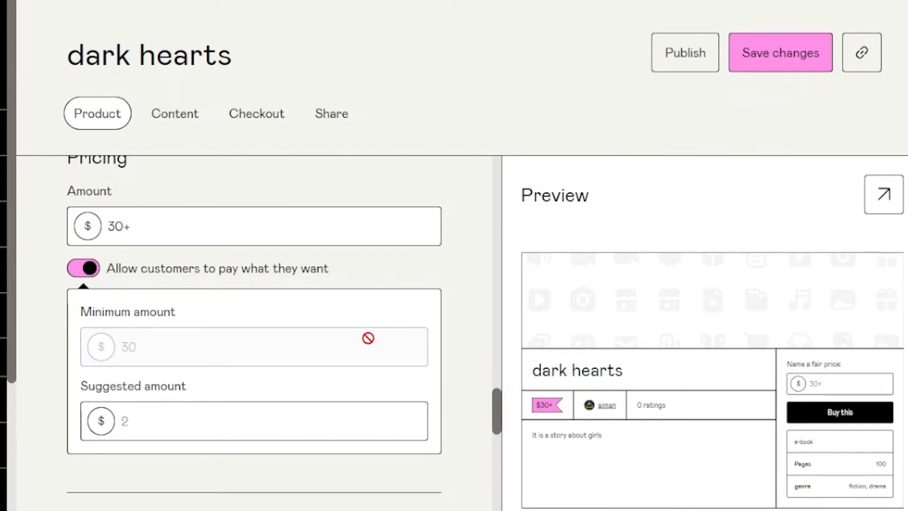
{"action": "left_click_drag", "start_coordinate": [498, 399], "coordinate": [497, 399]}
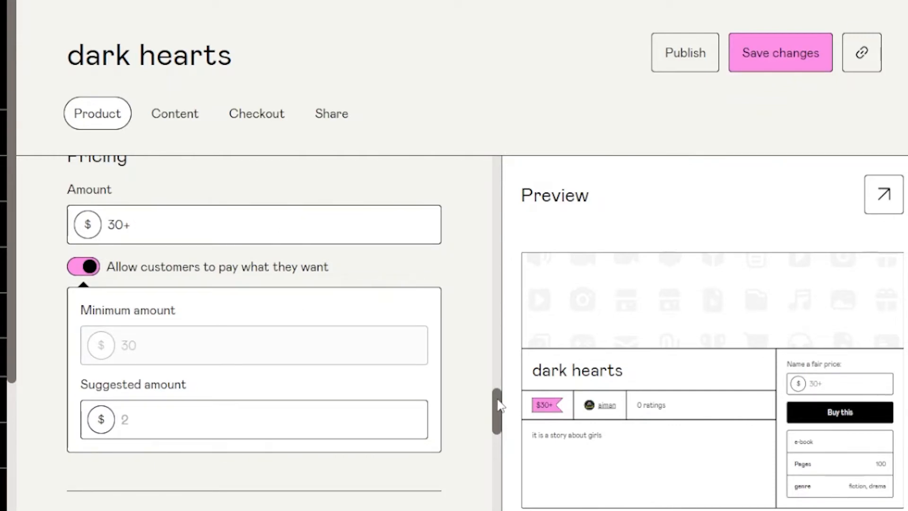
{"action": "left_click_drag", "start_coordinate": [500, 405], "coordinate": [500, 407]}
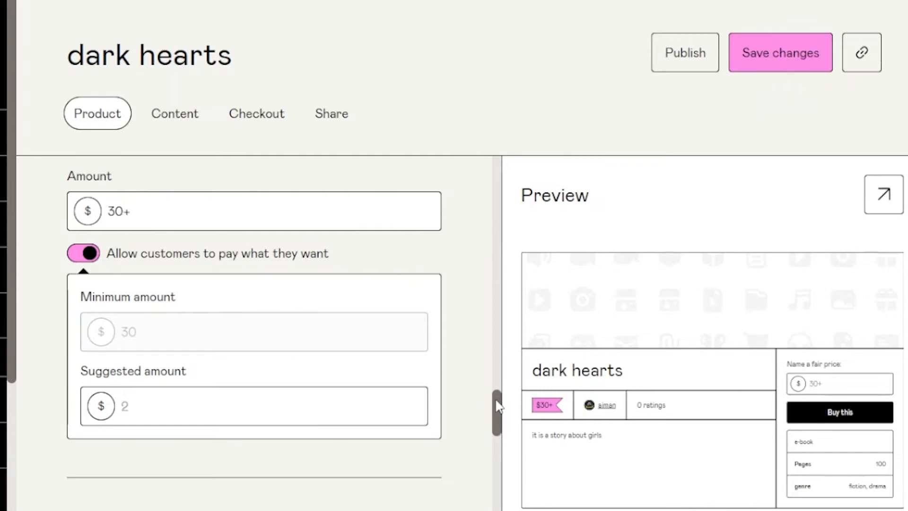
Step: In the product's Settings section, turn on limiting product sales and allowing customers to choose a quantity
{"action": "scroll", "coordinate": [496, 411], "scroll_direction": "down", "scroll_amount": 1}
{"action": "left_click_drag", "start_coordinate": [497, 411], "coordinate": [497, 449]}
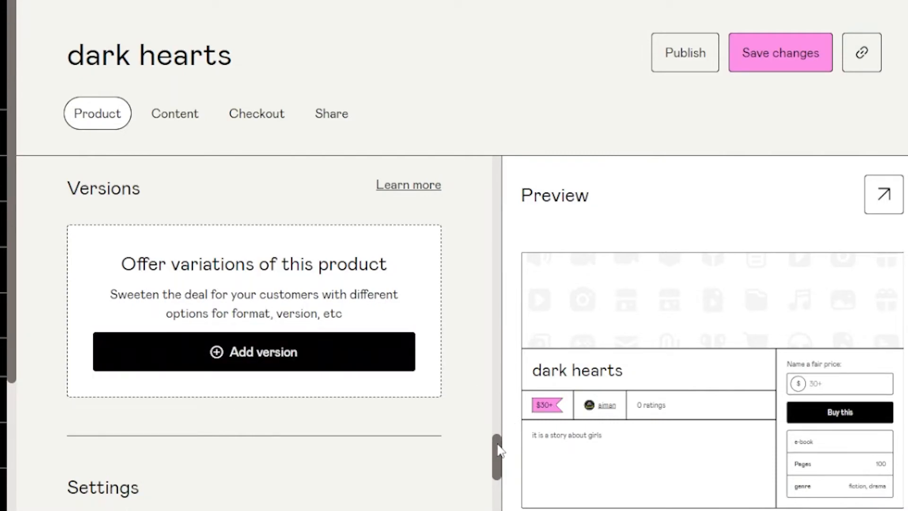
{"action": "left_click_drag", "start_coordinate": [499, 450], "coordinate": [490, 492]}
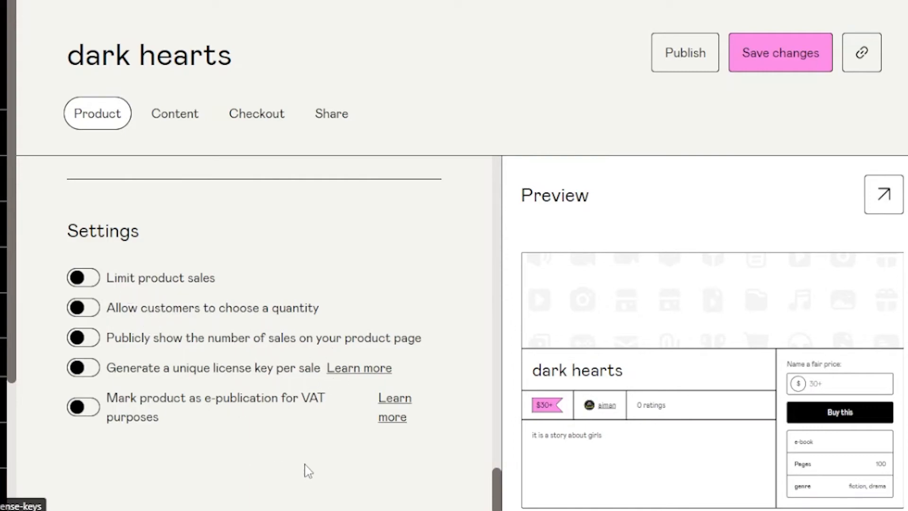
{"action": "left_click", "coordinate": [74, 286]}
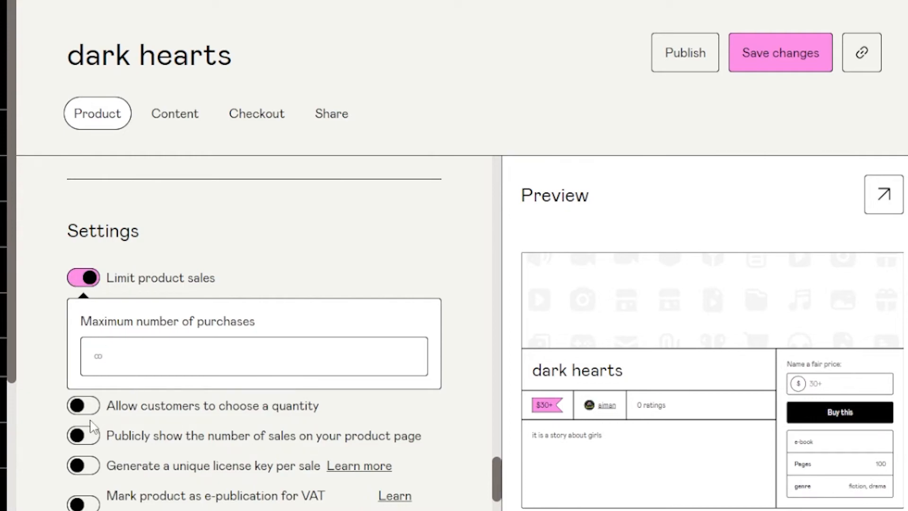
{"action": "left_click", "coordinate": [80, 408]}
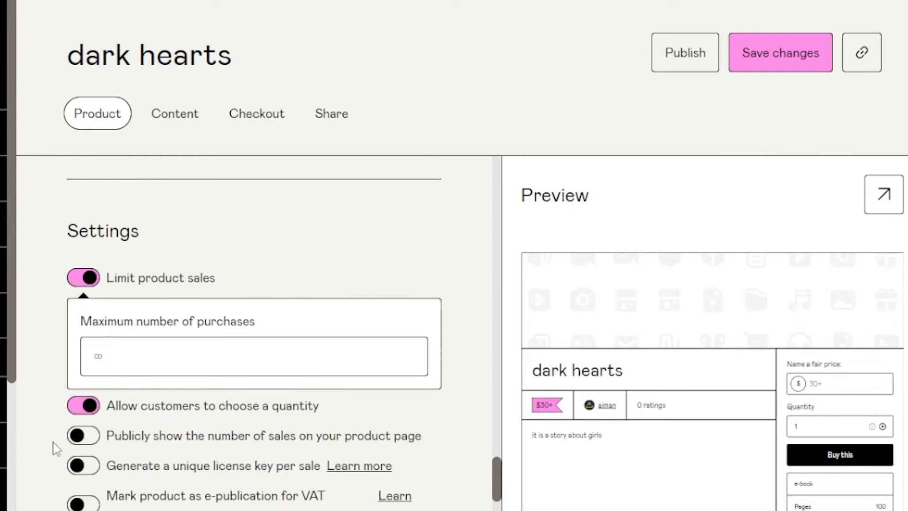
Step: Turn on publicly showing the number of sales on the product page and check the updated product preview
{"action": "left_click", "coordinate": [89, 436]}
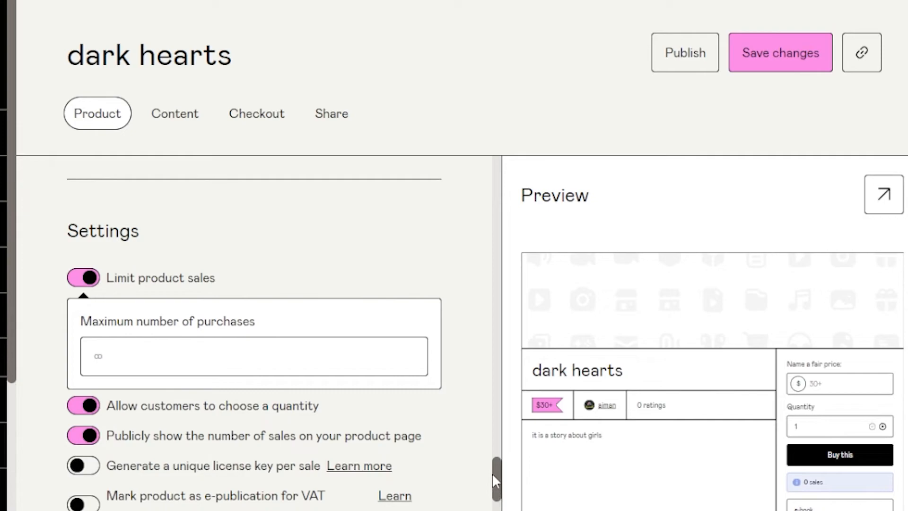
{"action": "scroll", "coordinate": [497, 506], "scroll_direction": "down", "scroll_amount": 2}
{"action": "left_click_drag", "start_coordinate": [497, 509], "coordinate": [508, 131]}
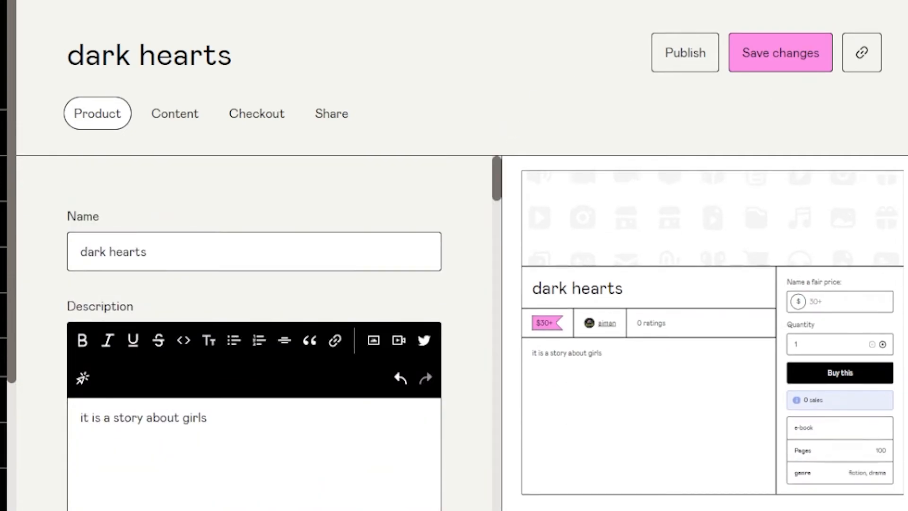
{"action": "scroll", "coordinate": [704, 331], "scroll_direction": "down", "scroll_amount": 1}
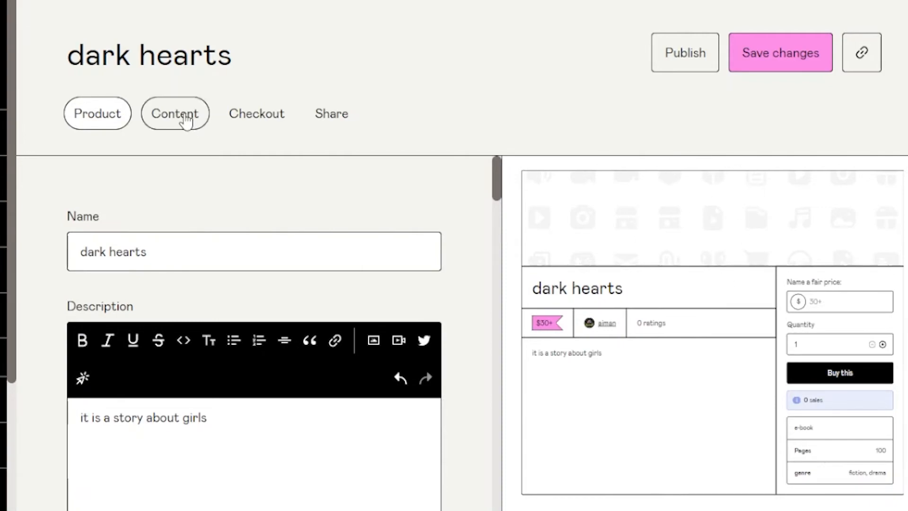
Step: Open the product's Content section, dismiss the notice about the new content editor and look over the content preview
{"action": "left_click", "coordinate": [186, 121]}
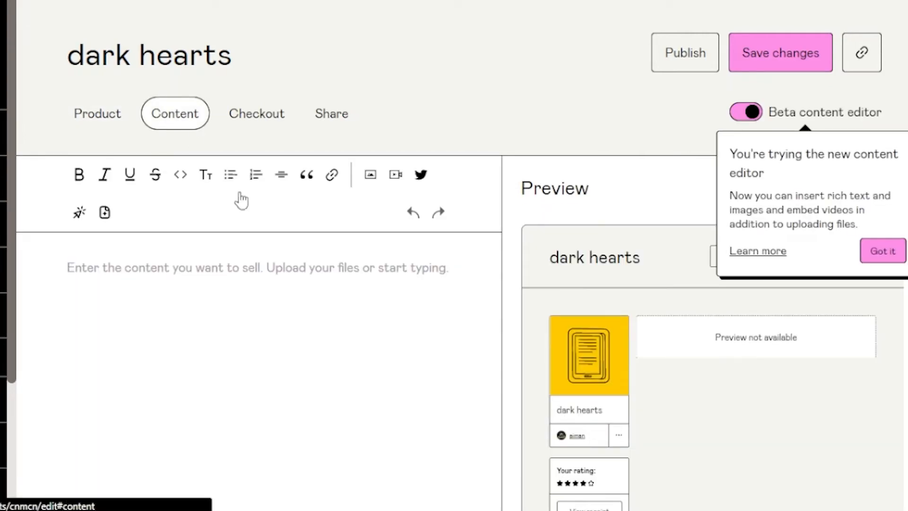
{"action": "left_click", "coordinate": [879, 248]}
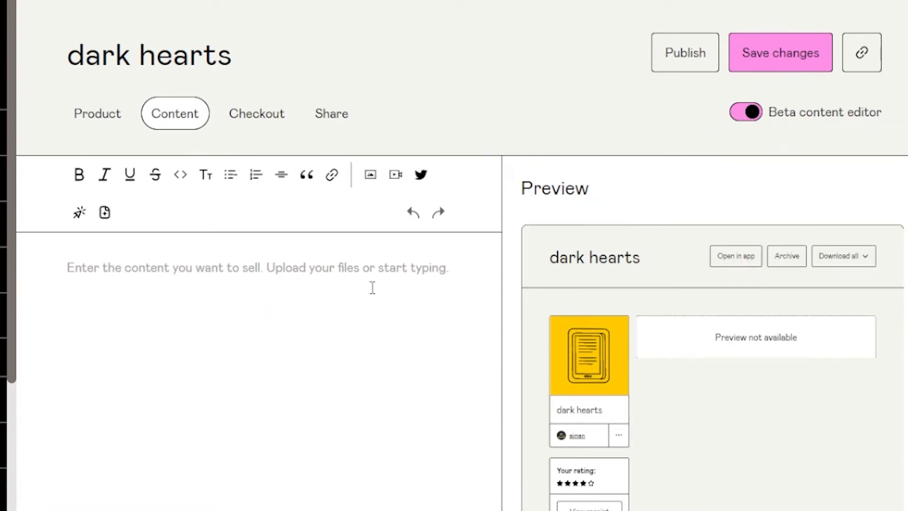
{"action": "scroll", "coordinate": [709, 331], "scroll_direction": "down", "scroll_amount": 5}
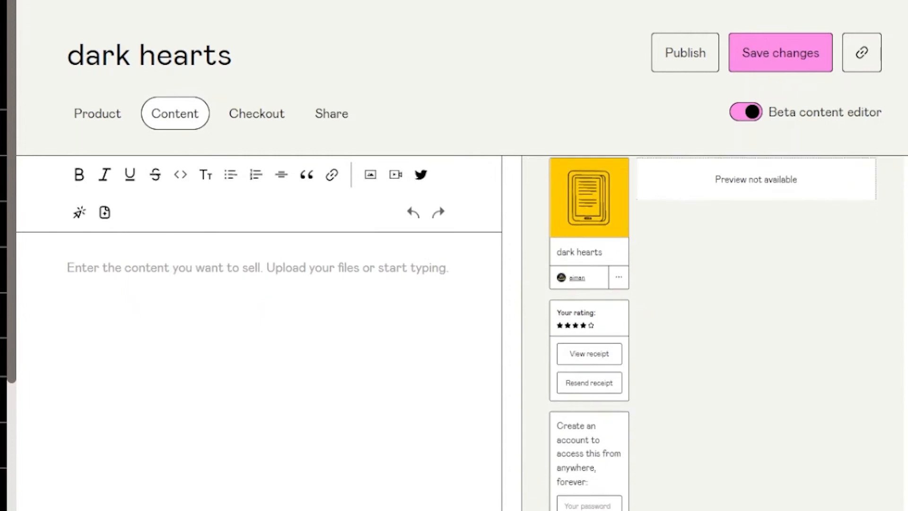
{"action": "scroll", "coordinate": [709, 331], "scroll_direction": "up", "scroll_amount": 4}
{"action": "scroll", "coordinate": [759, 314], "scroll_direction": "up", "scroll_amount": 1}
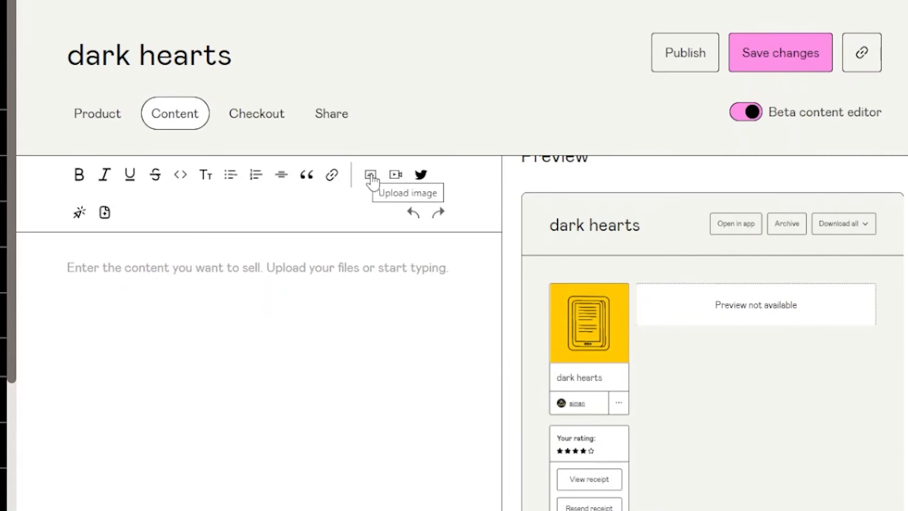
Step: In the product's Checkout section, set the payment form's shipping information to Required
{"action": "left_click", "coordinate": [273, 114]}
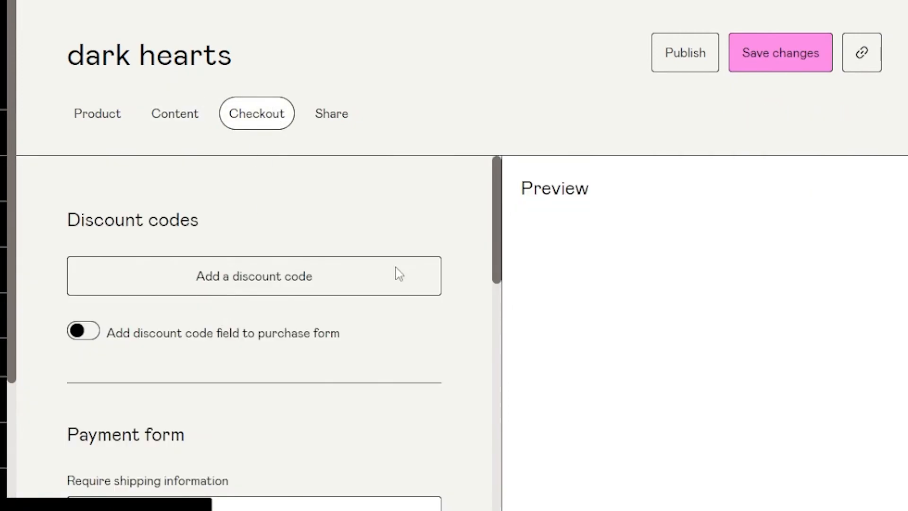
{"action": "left_click_drag", "start_coordinate": [497, 172], "coordinate": [497, 276]}
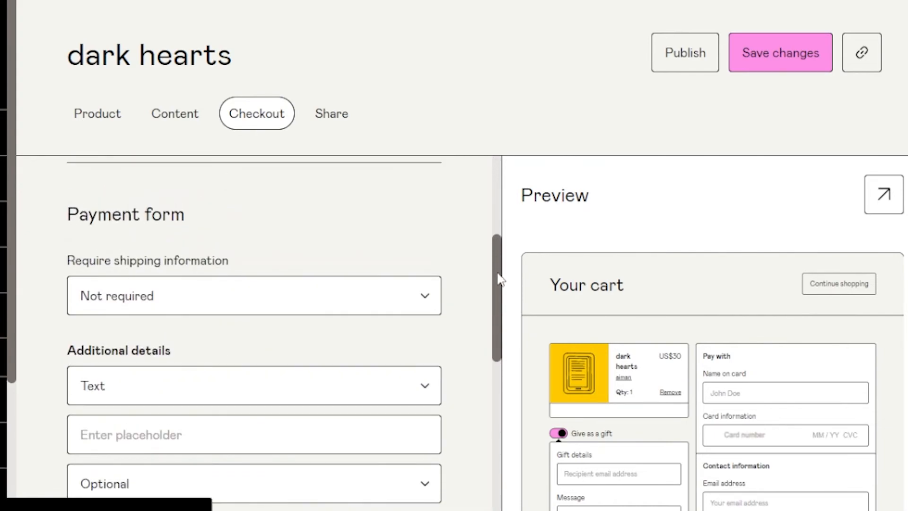
{"action": "left_click", "coordinate": [408, 306]}
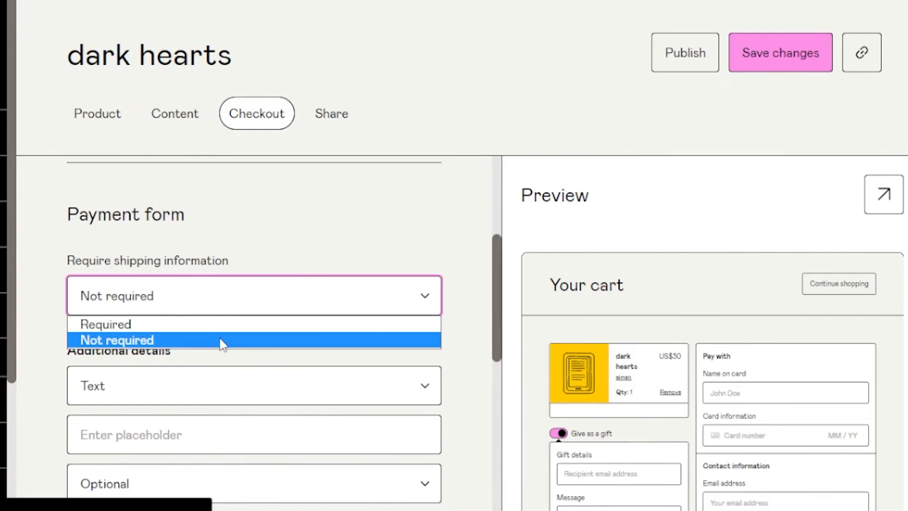
{"action": "left_click", "coordinate": [188, 325]}
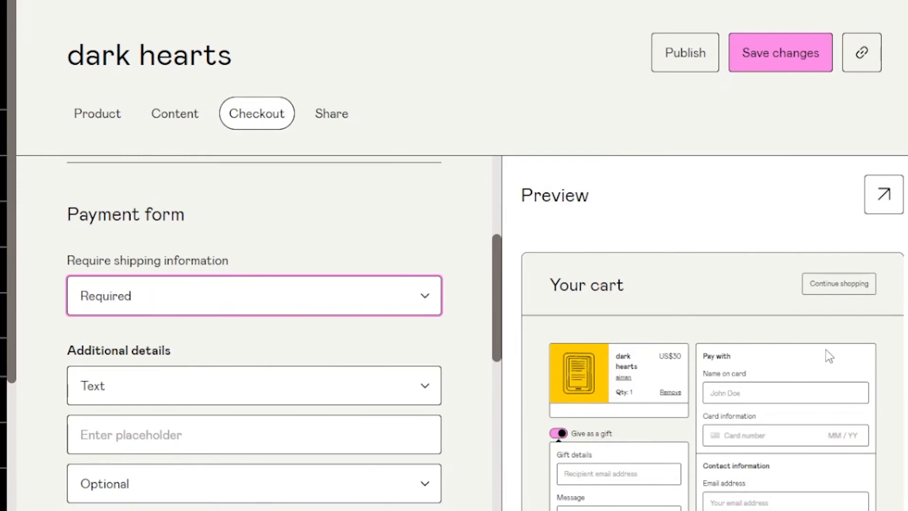
Step: Examine the cart preview's payment, contact and shipping information fields
{"action": "scroll", "coordinate": [827, 355], "scroll_direction": "down", "scroll_amount": 3}
{"action": "scroll", "coordinate": [804, 303], "scroll_direction": "down", "scroll_amount": 1}
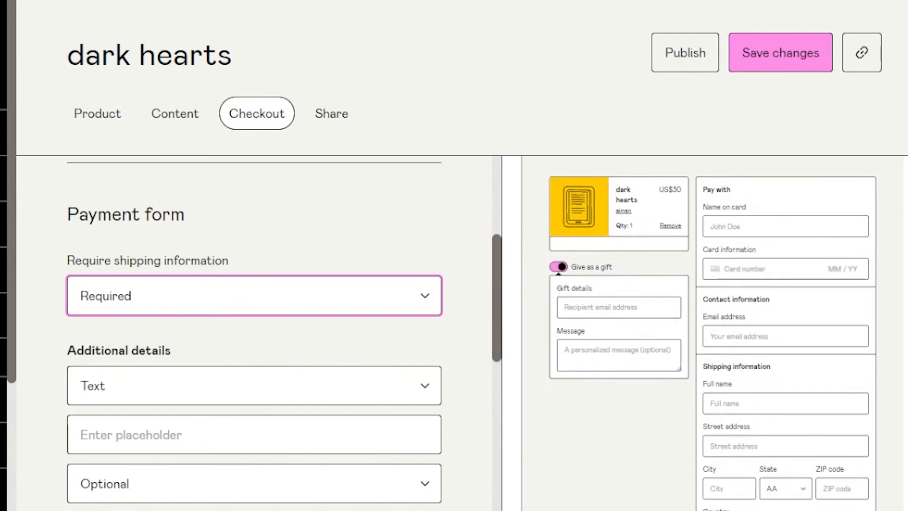
{"action": "scroll", "coordinate": [713, 333], "scroll_direction": "down", "scroll_amount": 3}
{"action": "scroll", "coordinate": [713, 333], "scroll_direction": "up", "scroll_amount": 3}
{"action": "scroll", "coordinate": [713, 333], "scroll_direction": "down", "scroll_amount": 3}
{"action": "scroll", "coordinate": [713, 333], "scroll_direction": "up", "scroll_amount": 3}
{"action": "scroll", "coordinate": [812, 277], "scroll_direction": "up", "scroll_amount": 1}
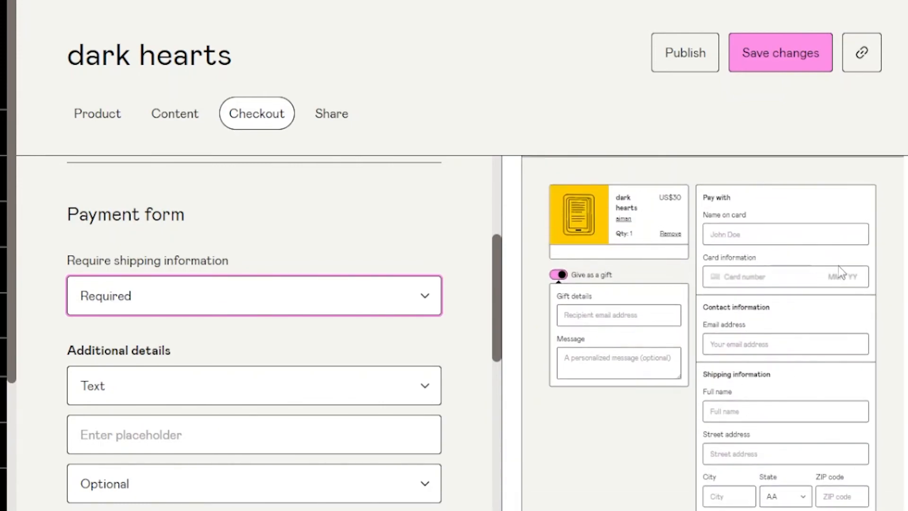
Step: Try to open the product's Share section, and revisit its Product and Content sections
{"action": "left_click", "coordinate": [331, 113]}
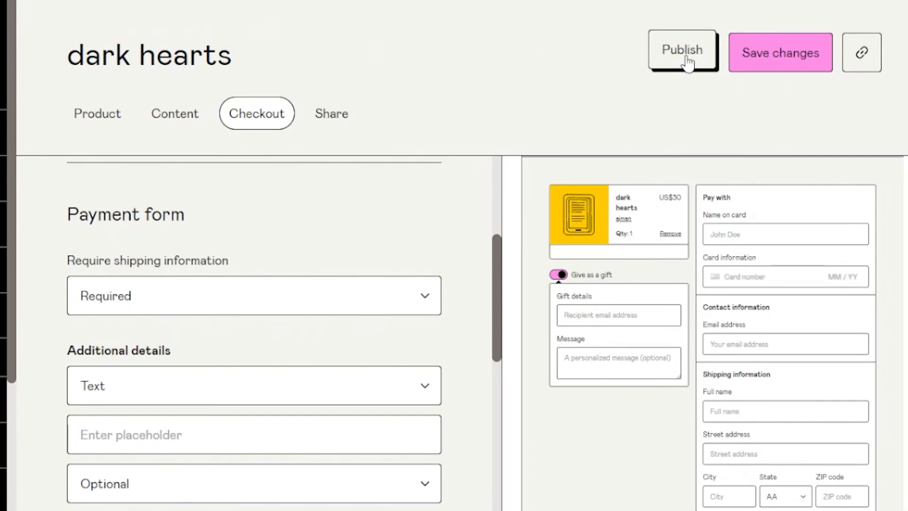
{"action": "left_click", "coordinate": [184, 122]}
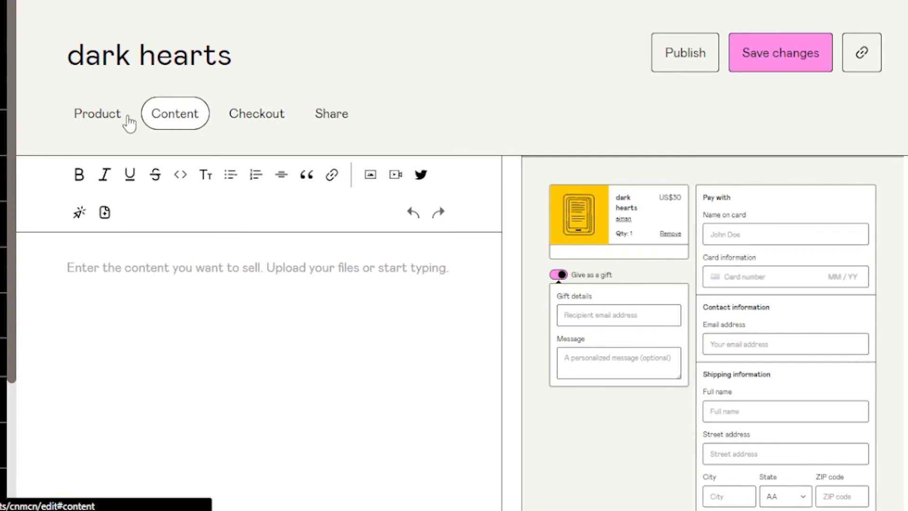
{"action": "left_click", "coordinate": [115, 121]}
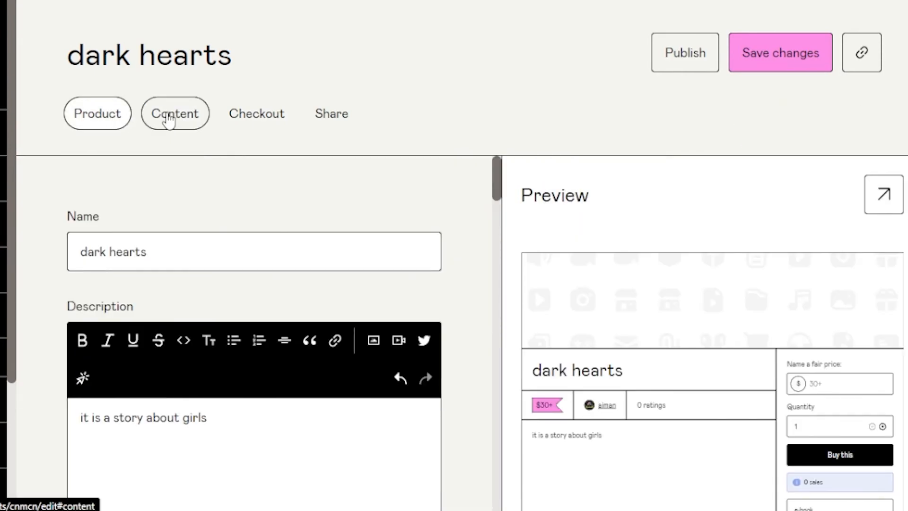
{"action": "left_click", "coordinate": [196, 115]}
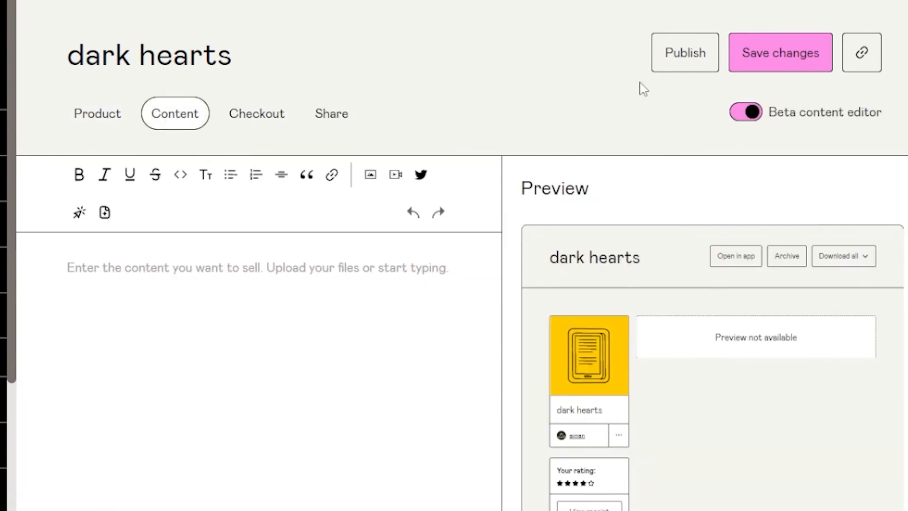